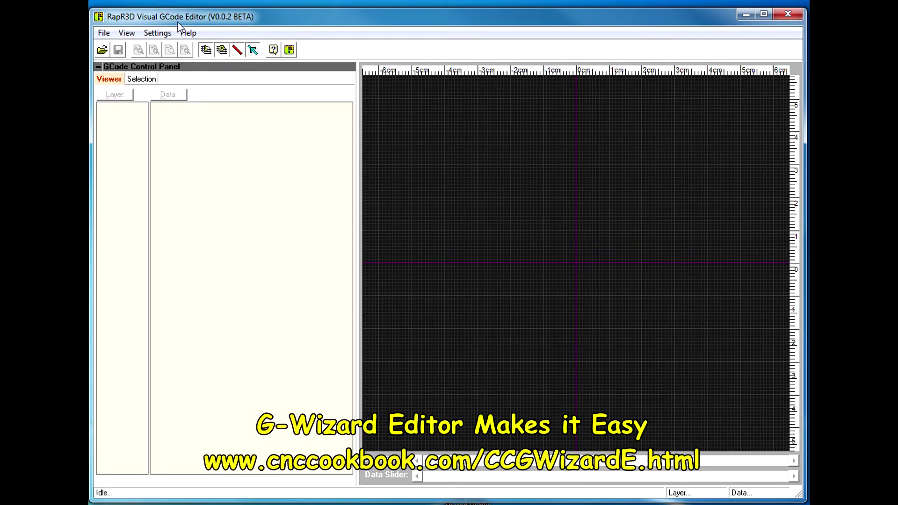
Open the file 10mm cube.gcode from the Print files folder
left_click(106, 35)
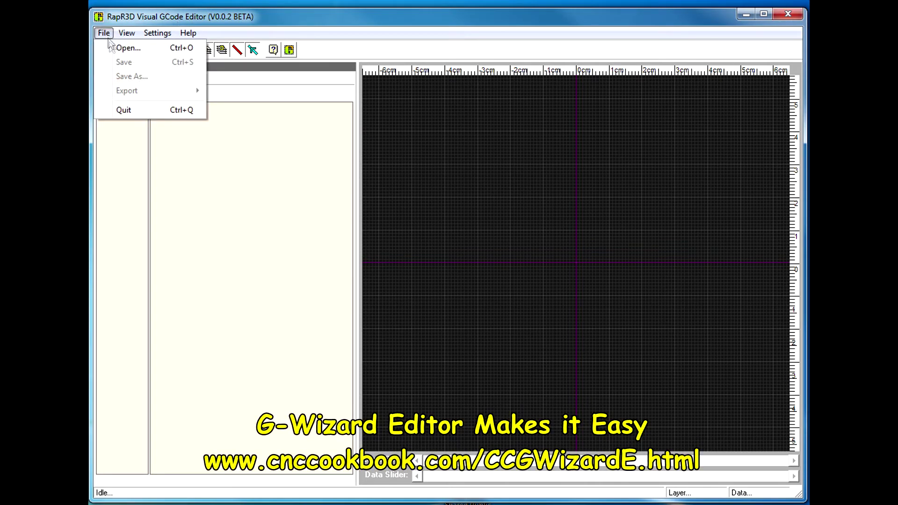
left_click(113, 49)
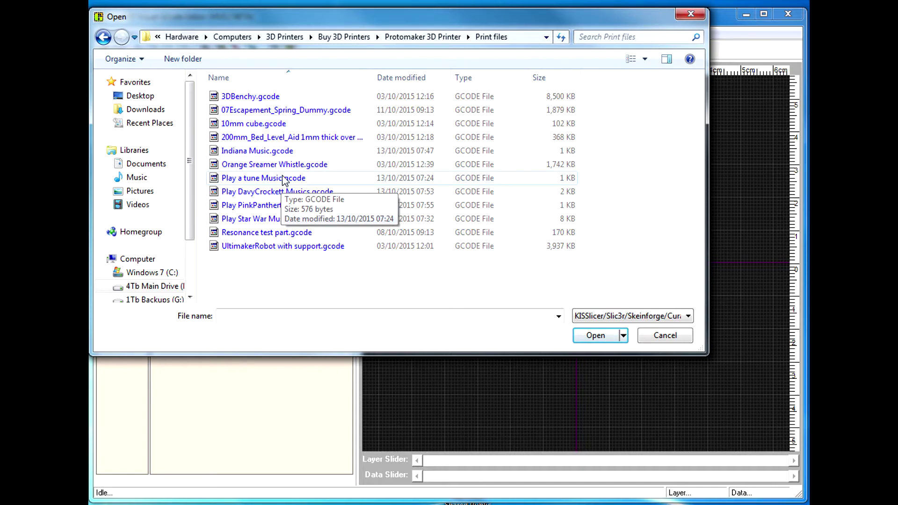
double_click(277, 123)
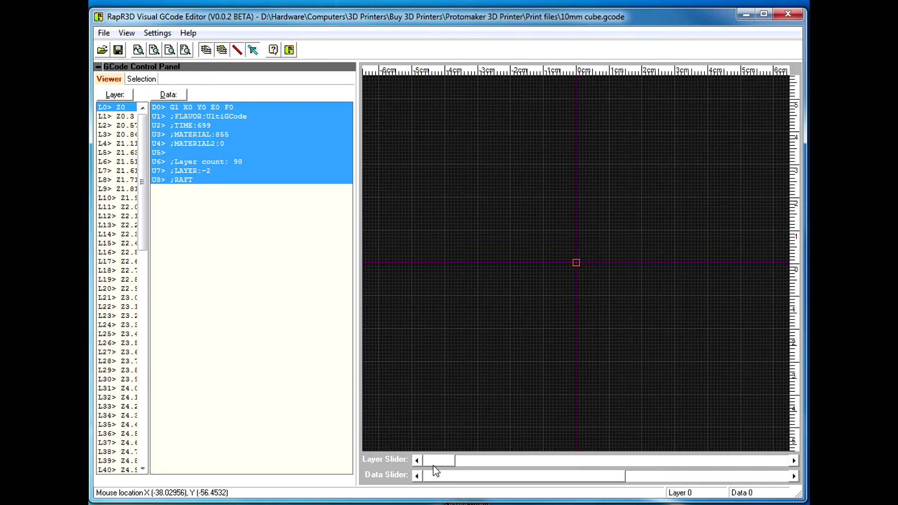
Display all layers of the file at once and bring the whole toolpath from the origin into view
left_click_drag(443, 460, 423, 460)
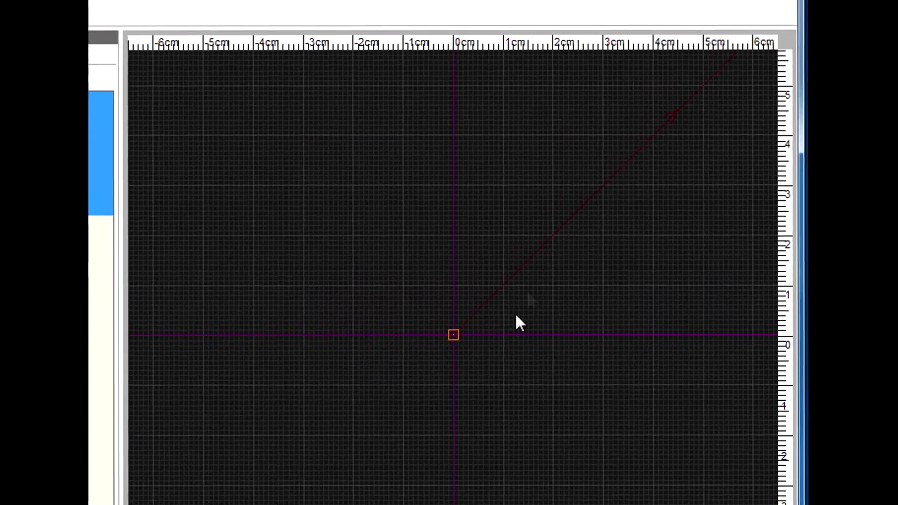
scroll(571, 296, "down", 3)
scroll(574, 293, "down", 2)
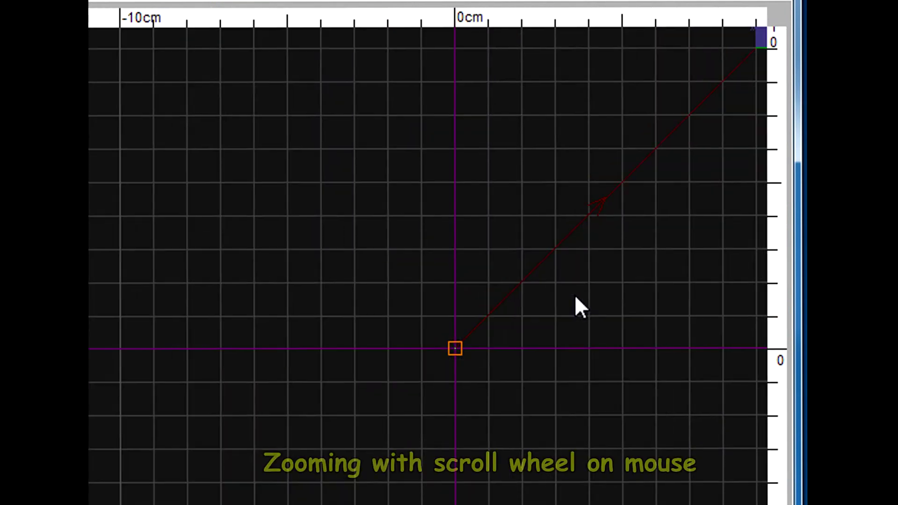
scroll(609, 271, "down", 1)
scroll(609, 270, "down", 2)
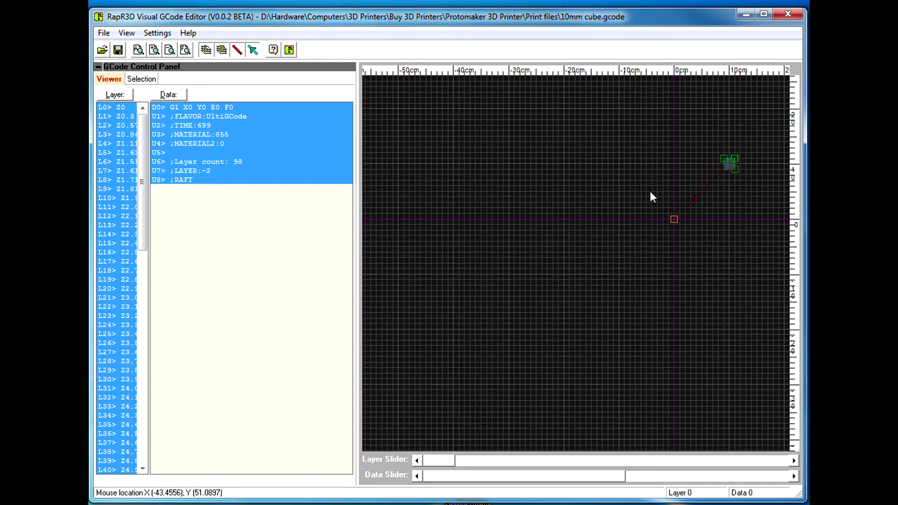
left_click_drag(651, 191, 643, 203)
right_click_drag(643, 205, 489, 291)
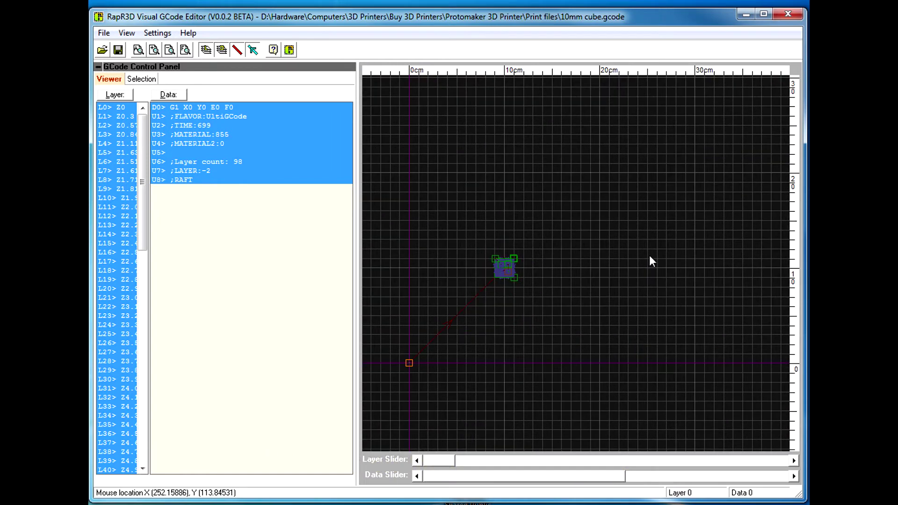
Examine the combined raft and cube toolpaths of all layers up close, filling the view with the square part
scroll(649, 255, "up", 1)
right_click_drag(631, 257, 780, 228)
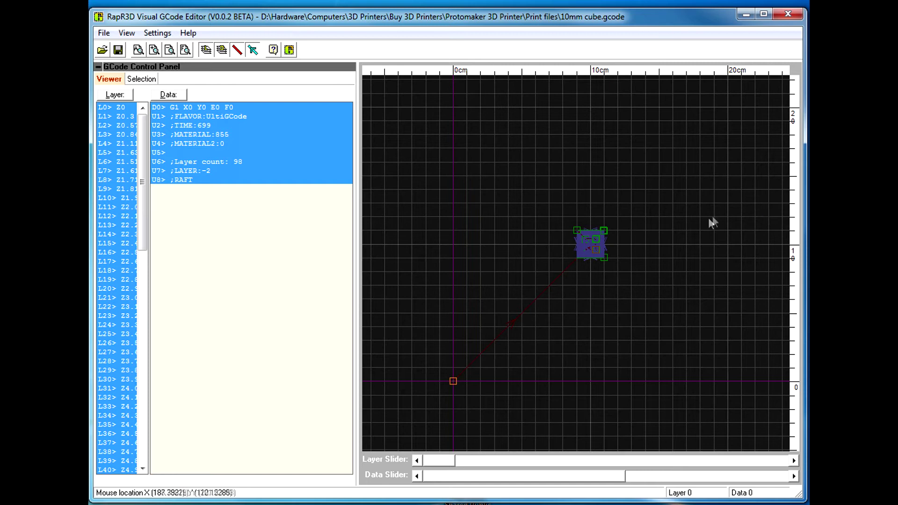
scroll(686, 233, "up", 3)
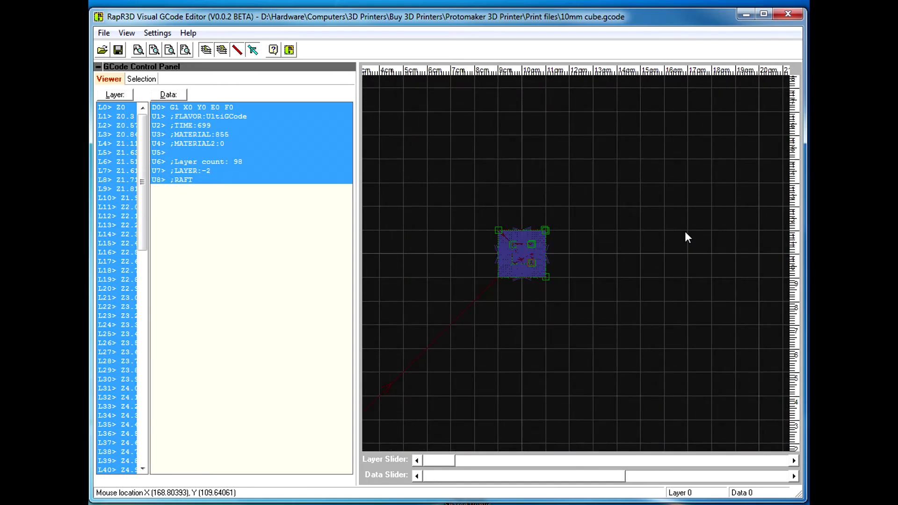
right_click_drag(609, 237, 741, 216)
scroll(736, 213, "up", 2)
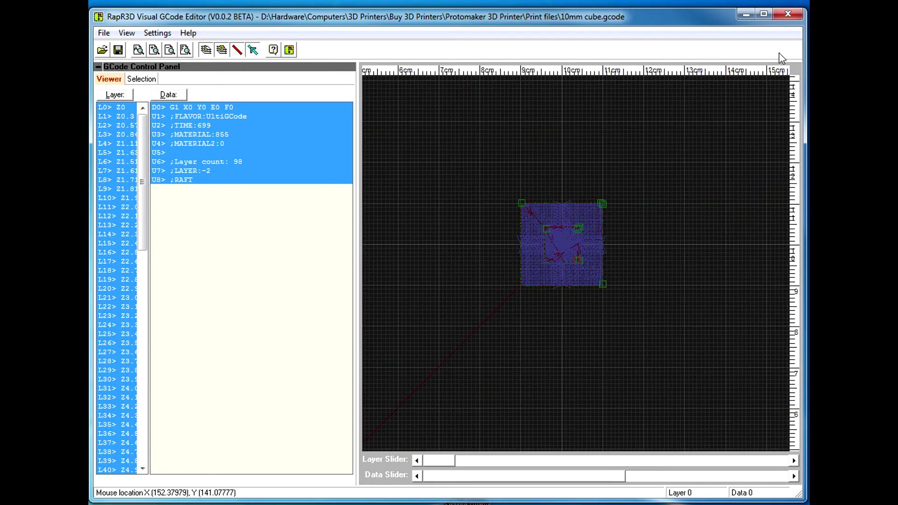
scroll(718, 206, "up", 3)
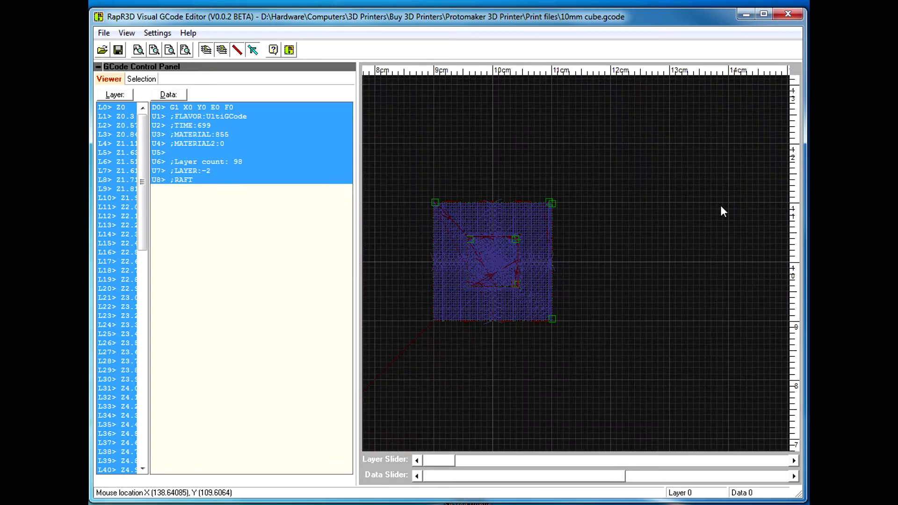
right_click_drag(689, 243, 767, 241)
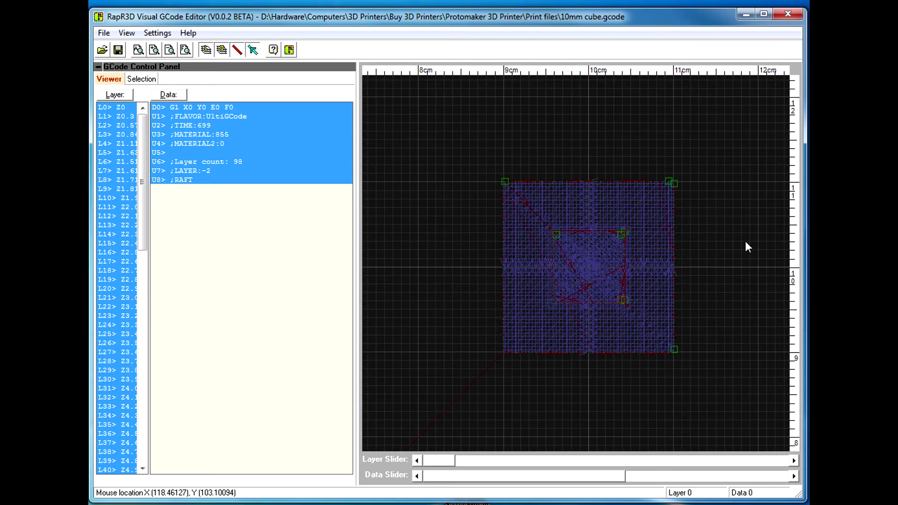
scroll(743, 242, "up", 1)
scroll(746, 241, "up", 1)
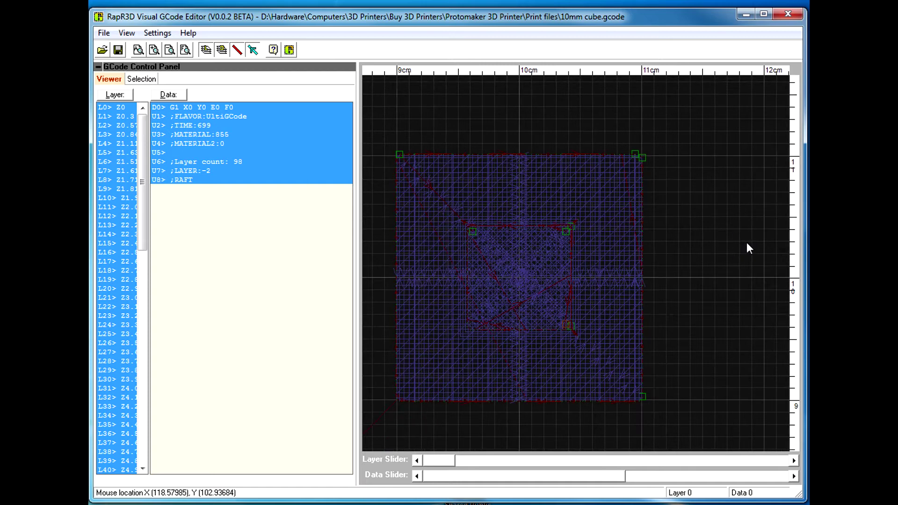
scroll(746, 242, "up", 1)
right_click_drag(720, 255, 808, 241)
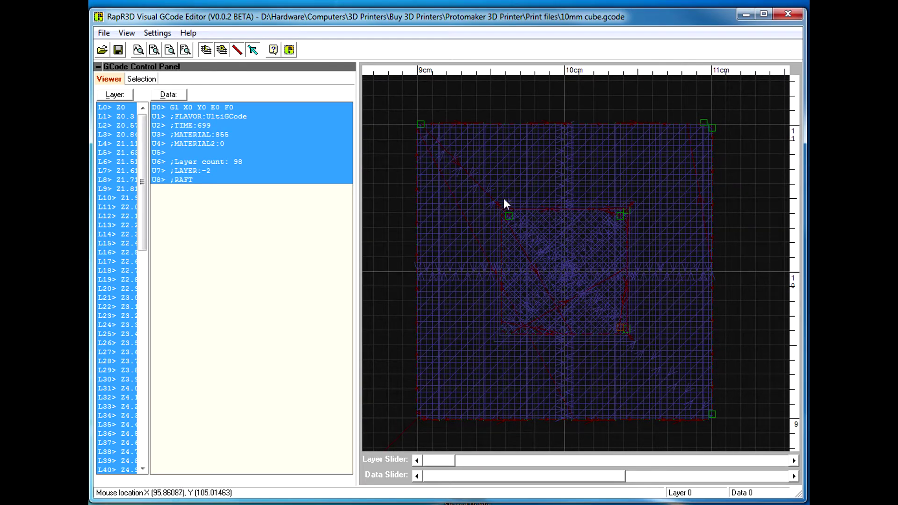
View layers L0, L1 and L2 one at a time to inspect the first raft toolpaths
left_click(110, 108)
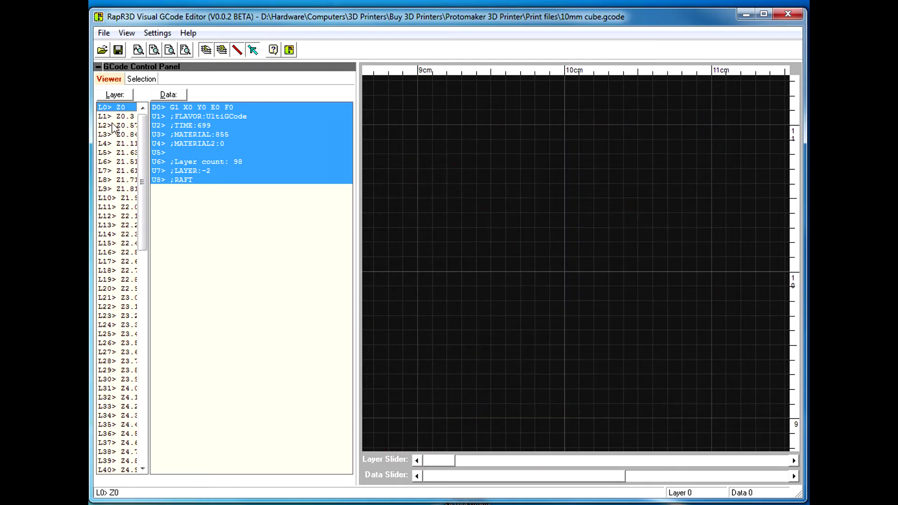
left_click(112, 116)
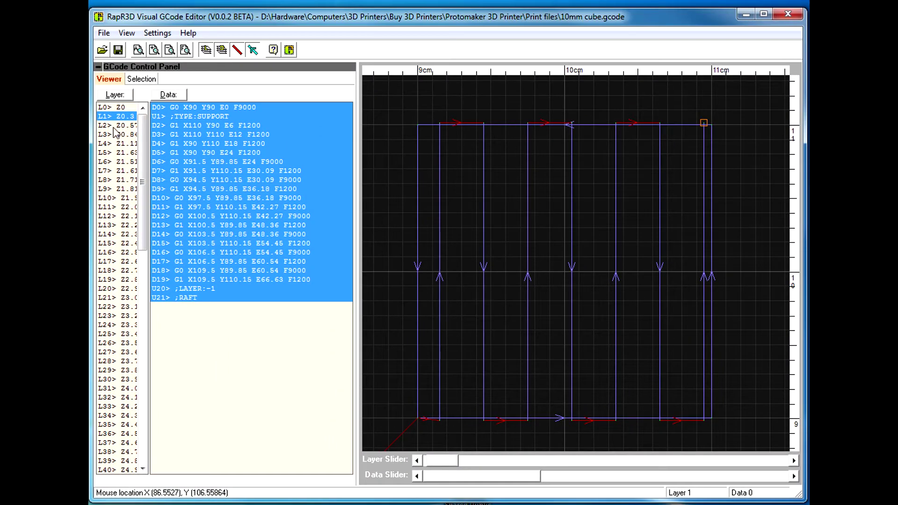
left_click(115, 125)
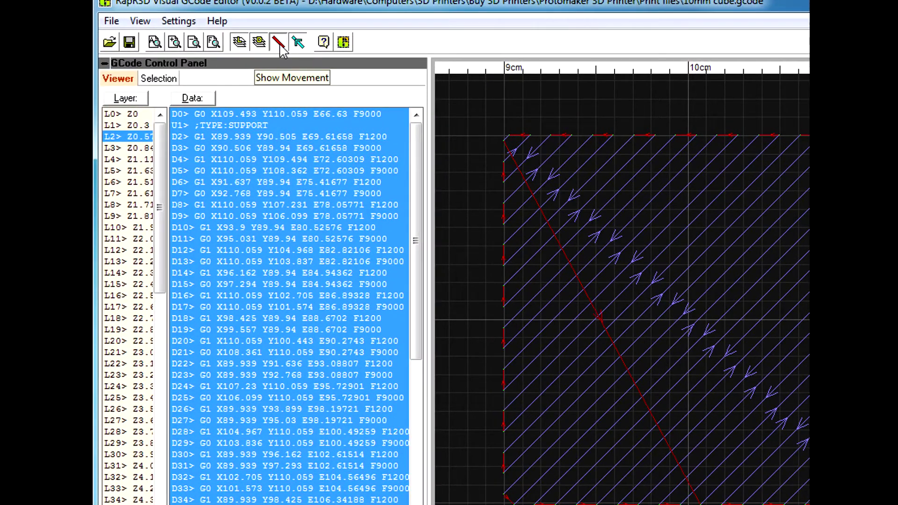
Toggle the Show Movement display off and on for layer L2, and do the same with the direction arrows
left_click(281, 47)
left_click(282, 51)
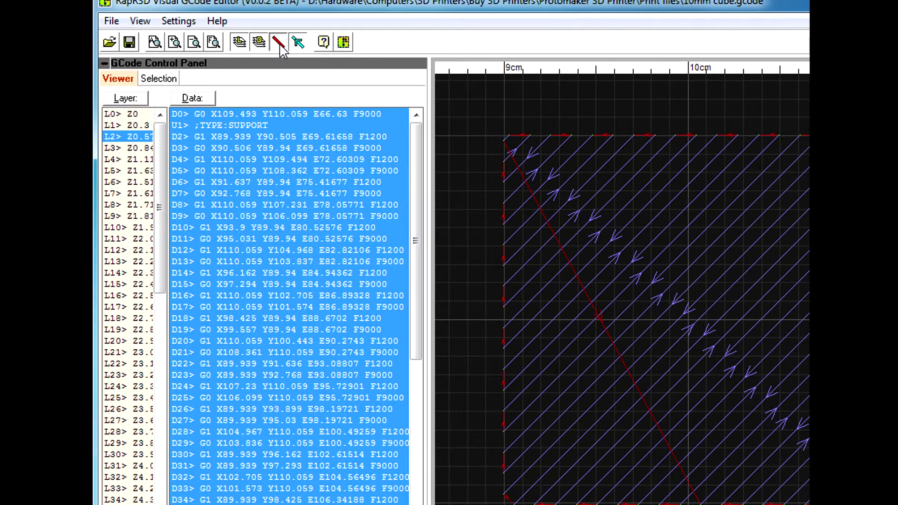
left_click(298, 45)
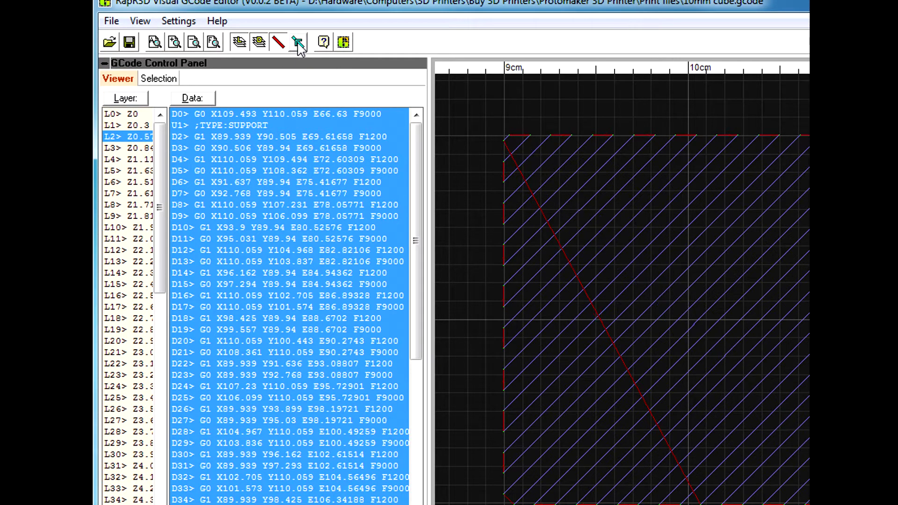
left_click(299, 47)
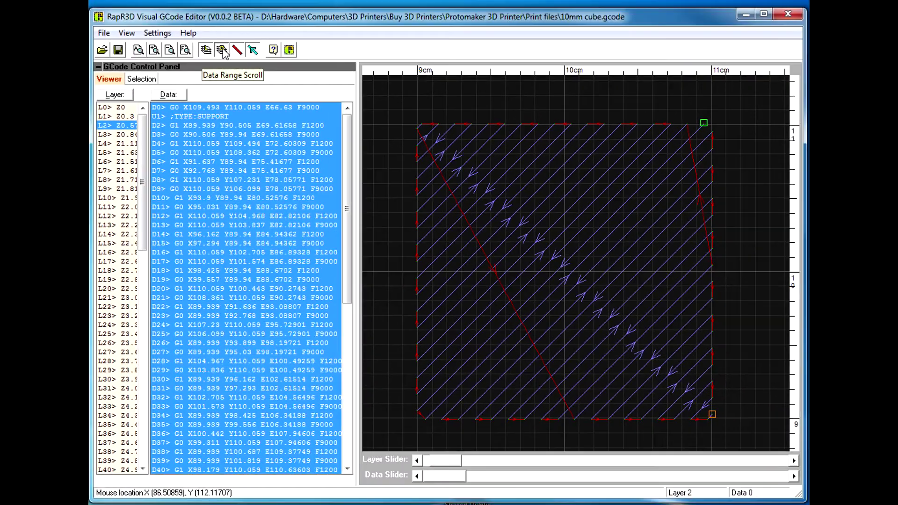
View the individual toolpaths of layers L3, L4, L6, L8 and L9
left_click(131, 134)
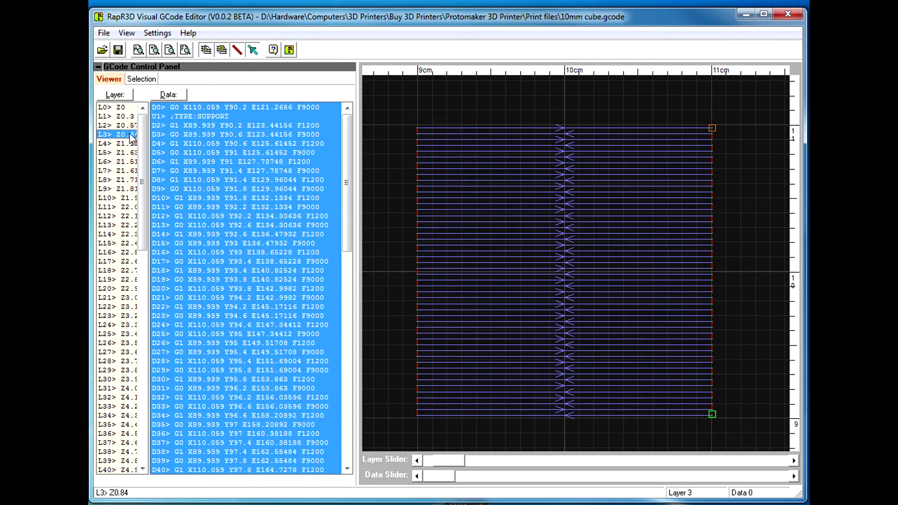
left_click(123, 145)
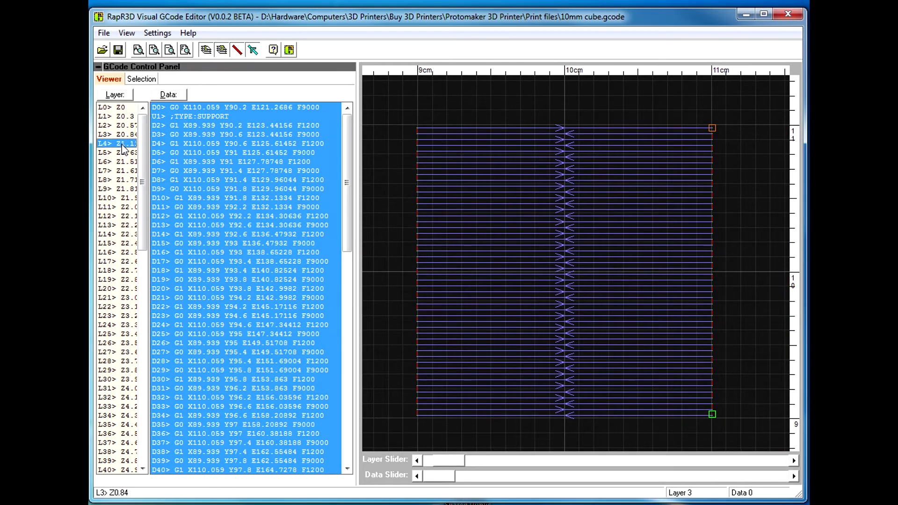
left_click(122, 164)
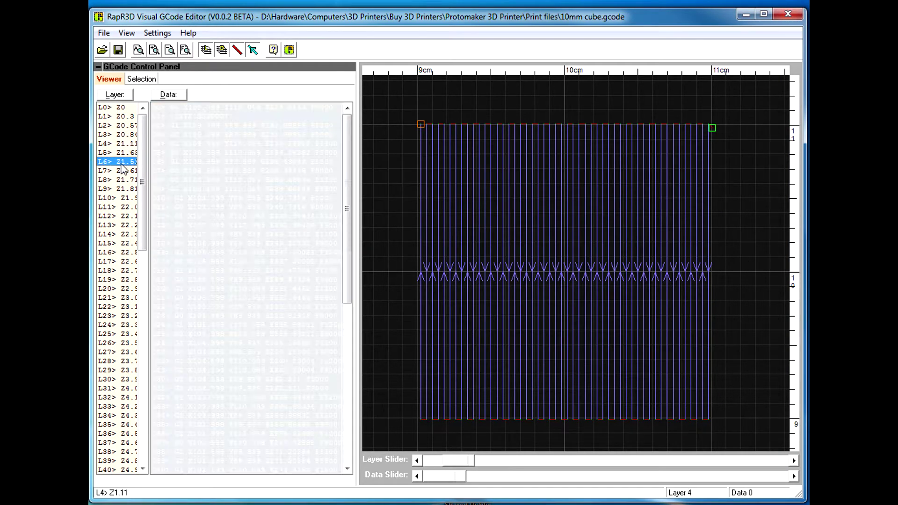
left_click(121, 180)
left_click(121, 189)
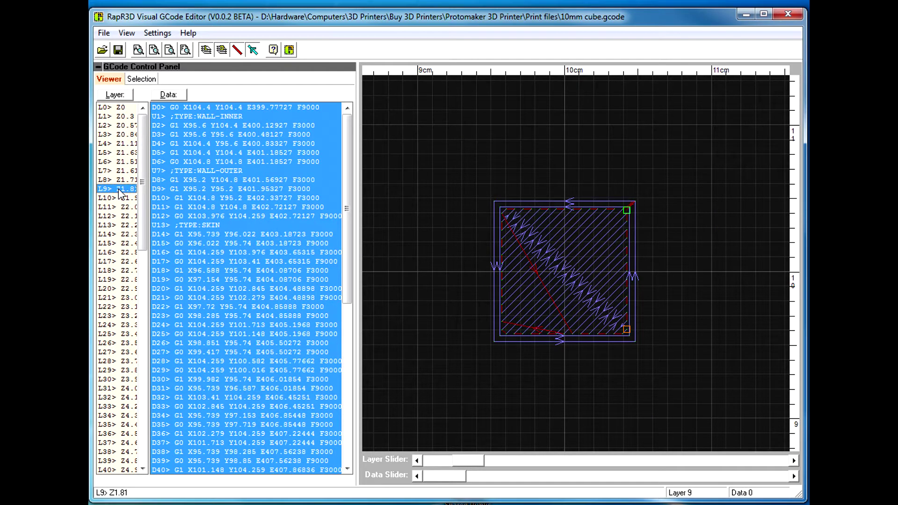
Step through the cube's layers one by one from L10 to L22 to inspect the infill and walls
key("Down")
key("Down")
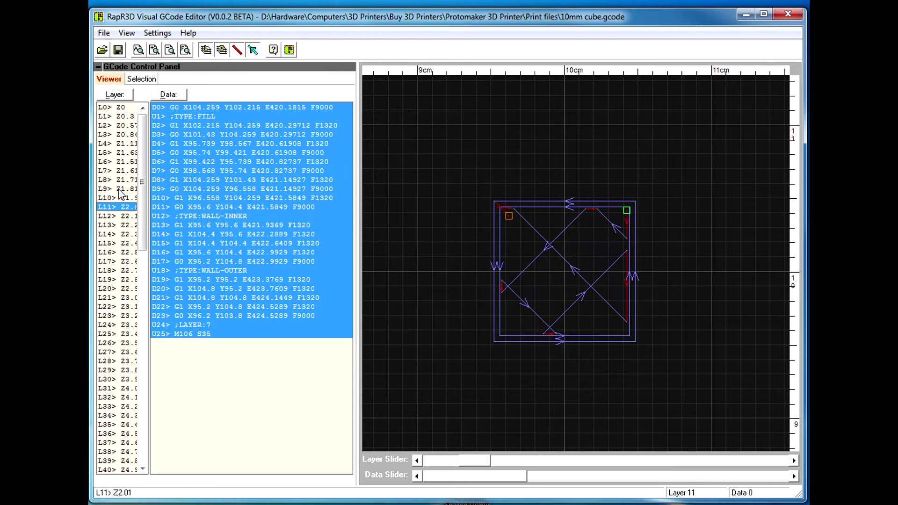
key("Down")
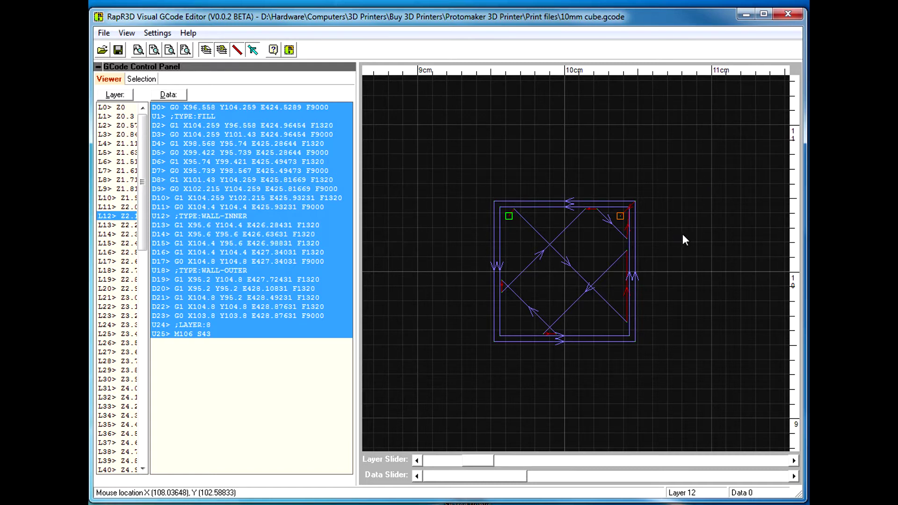
left_click(110, 226)
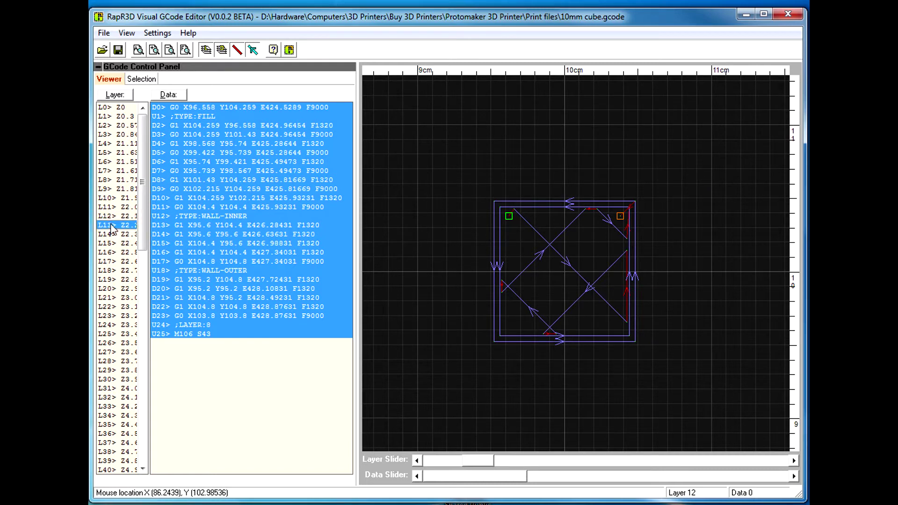
key("Down")
key("Down")
key("Down")
key("Down")
key("Down")
key("Down")
key("Down")
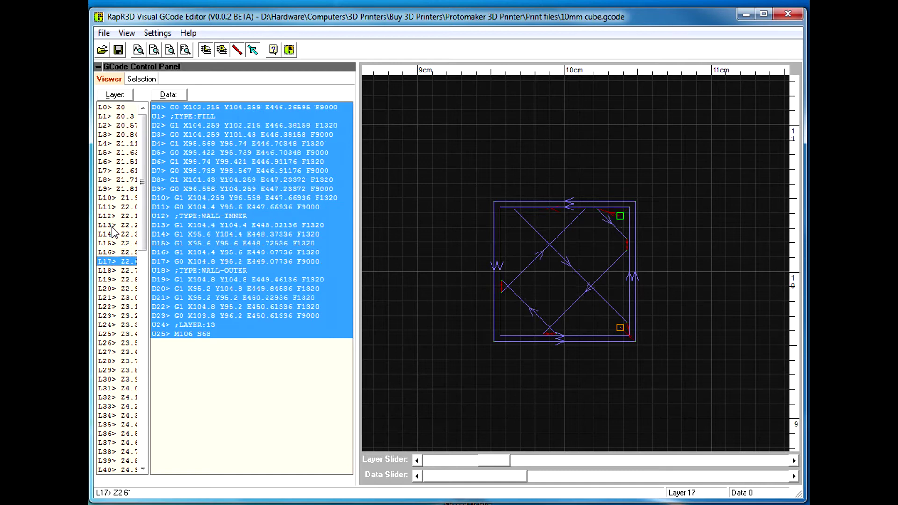
key("Down")
key("Down")
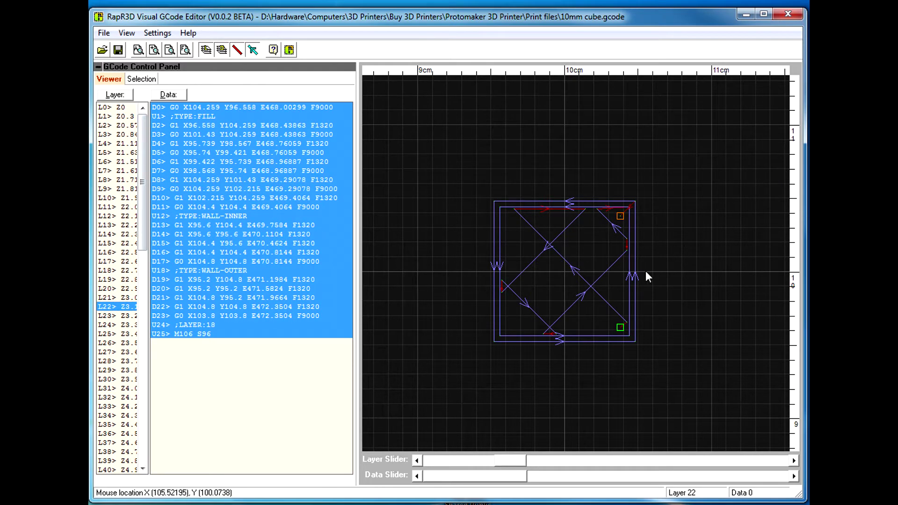
Inspect the infill paths in close-up while stepping through the layers from L23 to L31
scroll(652, 273, "up", 2)
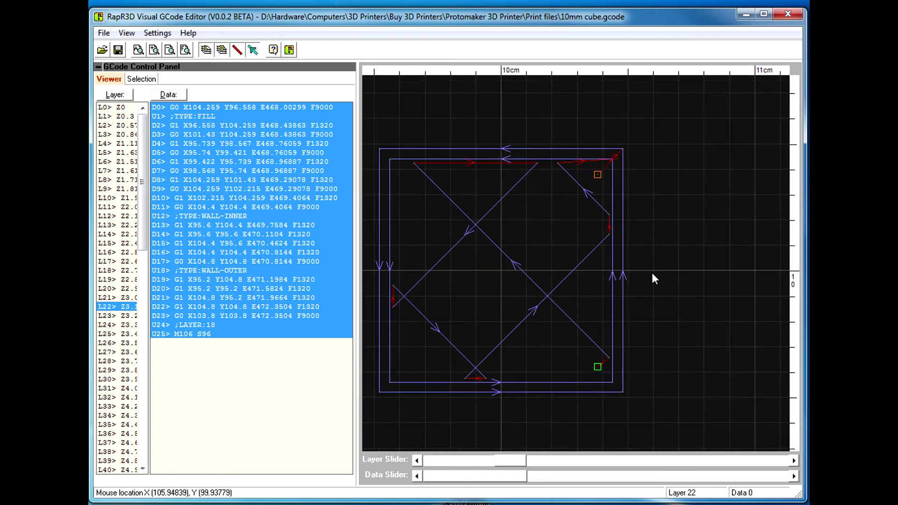
scroll(652, 278, "up", 1)
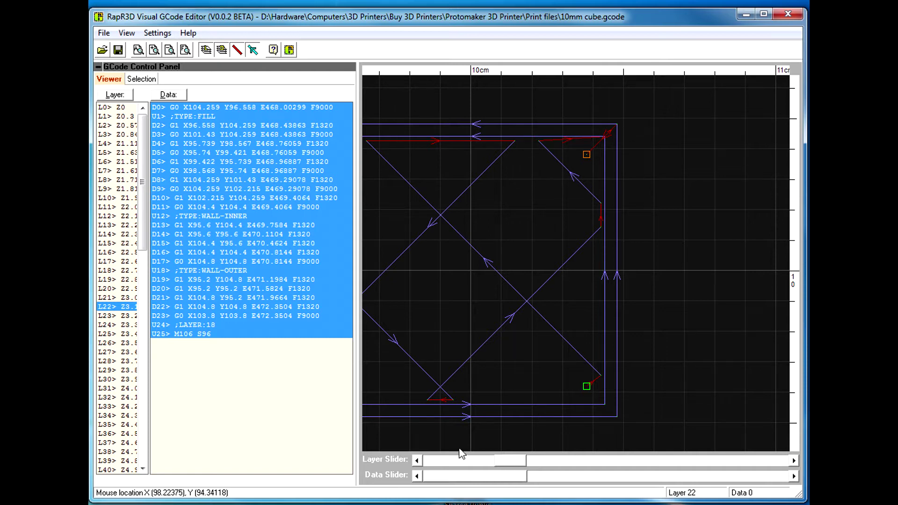
left_click(130, 318)
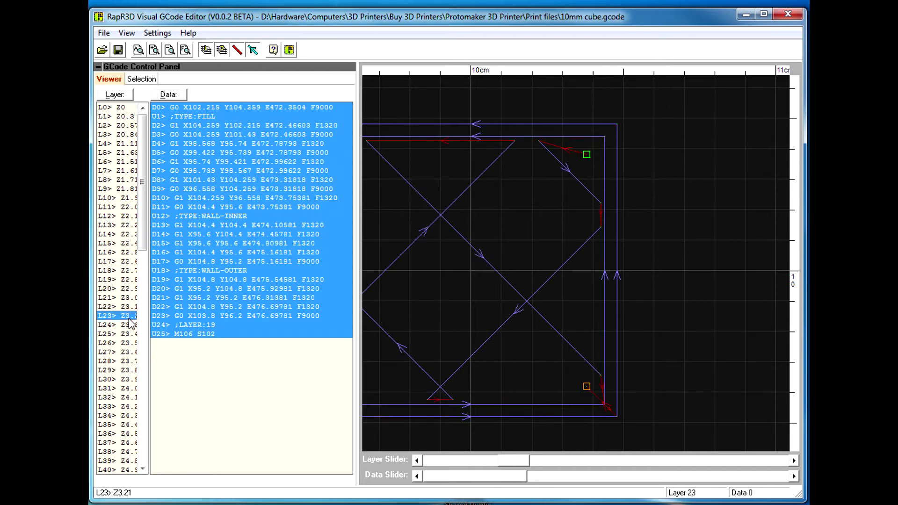
key("Down")
key("Down")
key("Down")
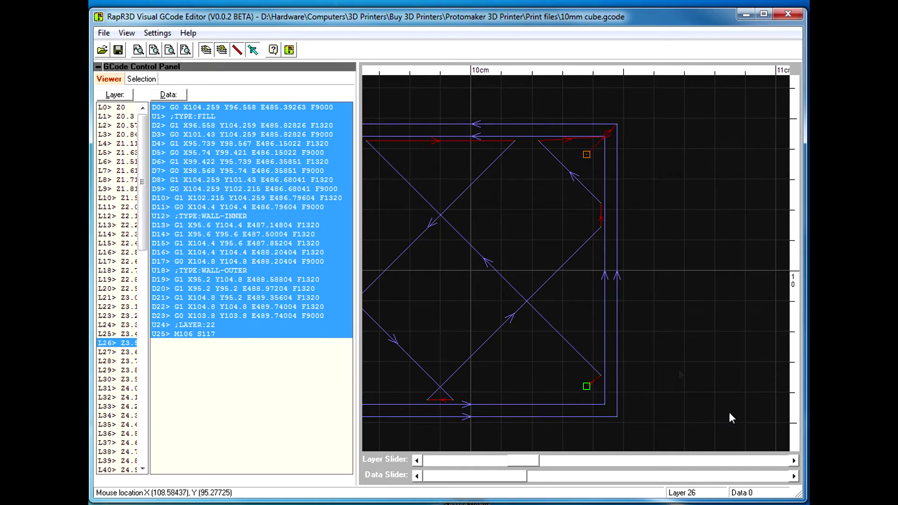
key("Down")
key("Down")
key("Down")
key("Down")
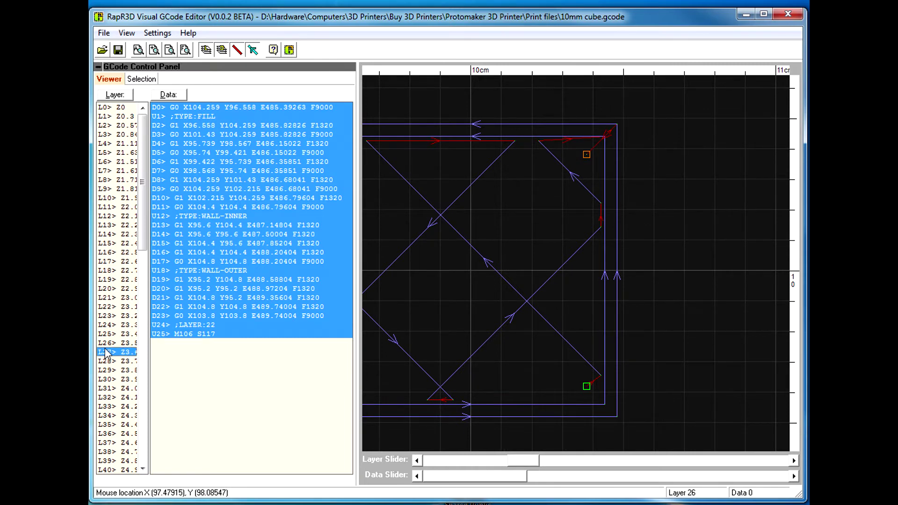
key("Down")
key("Down")
key("Down")
key("Down")
key("Down")
key("Down")
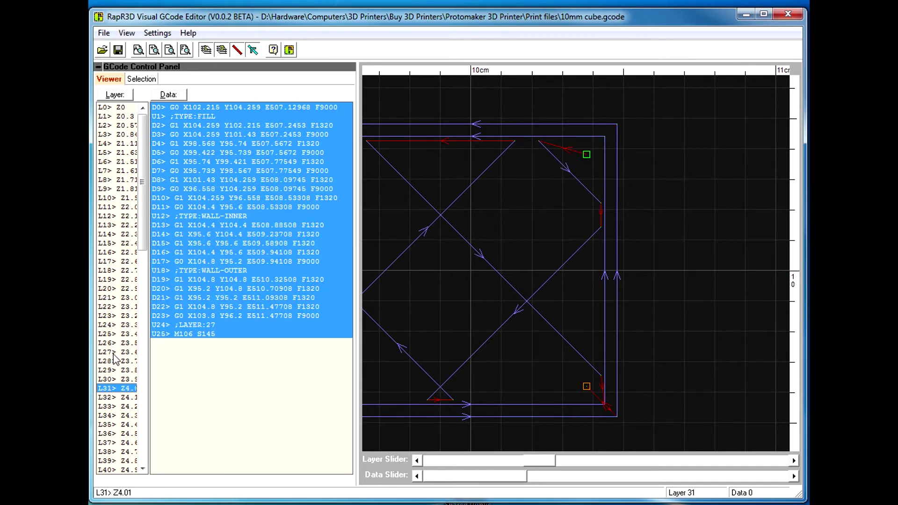
On layer L38, pull the outer wall's higher-X edge outward to about X106.82
key("Down")
key("Down")
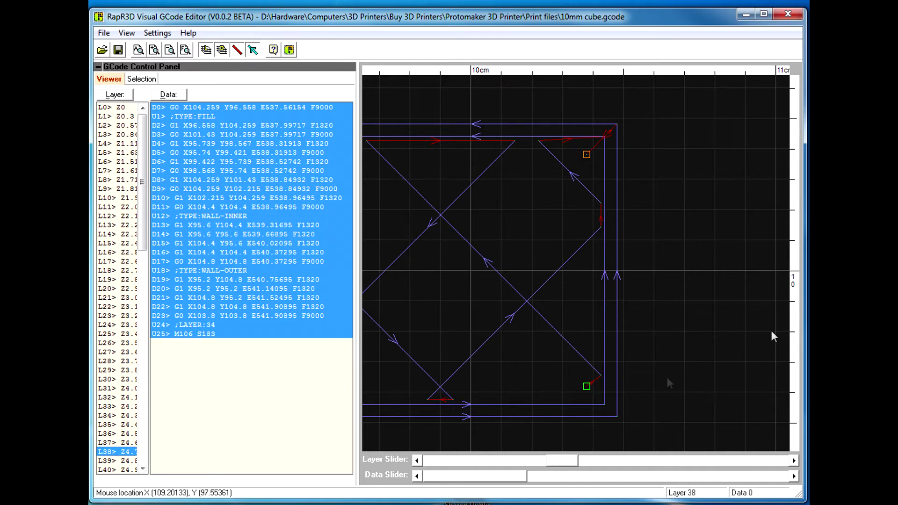
left_click_drag(726, 305, 781, 296)
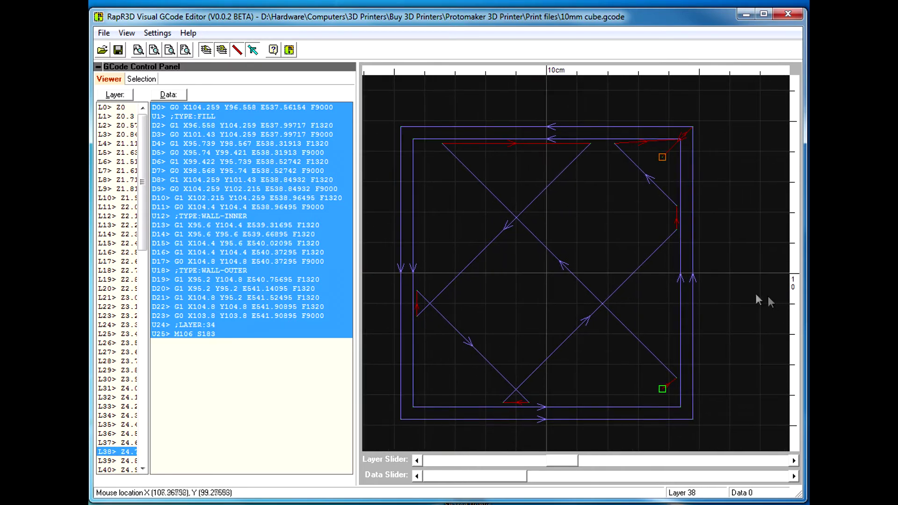
left_click(693, 267)
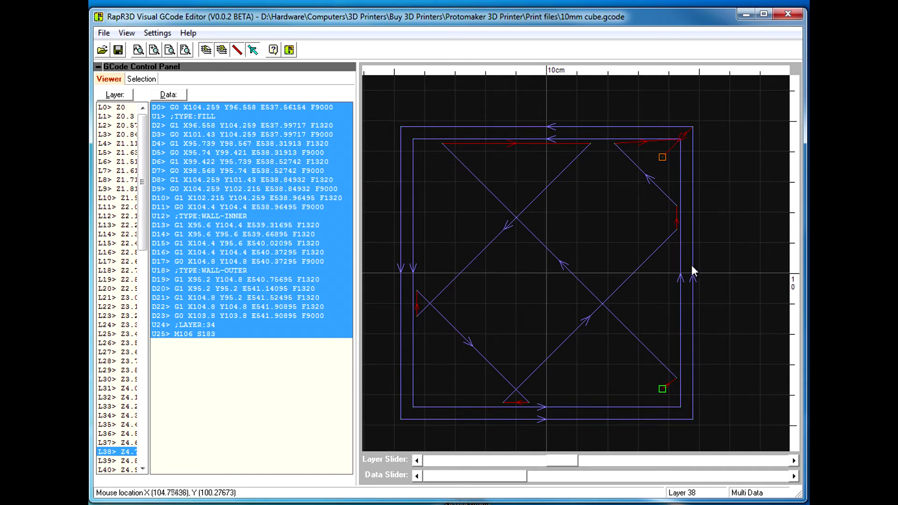
left_click(691, 264)
left_click_drag(692, 125, 755, 135)
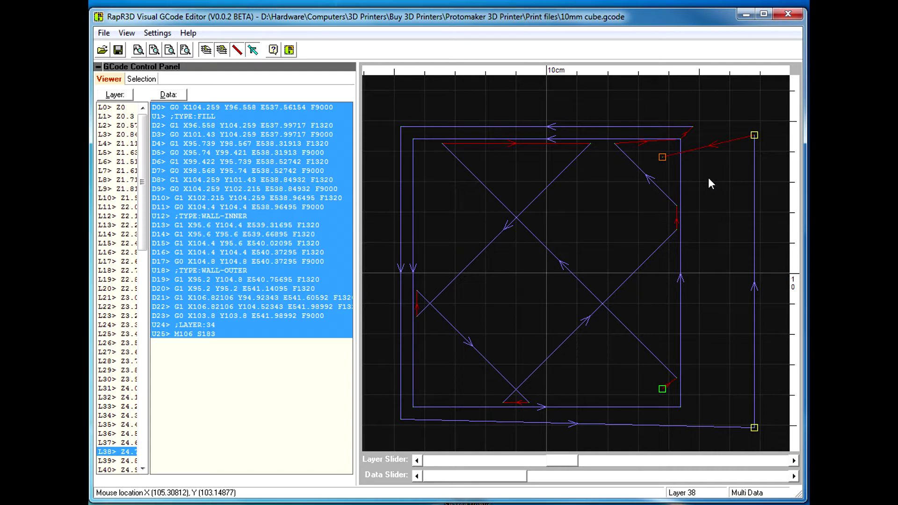
Compare the edited layer L38 with its neighbouring layers L37 and L39
left_click(113, 444)
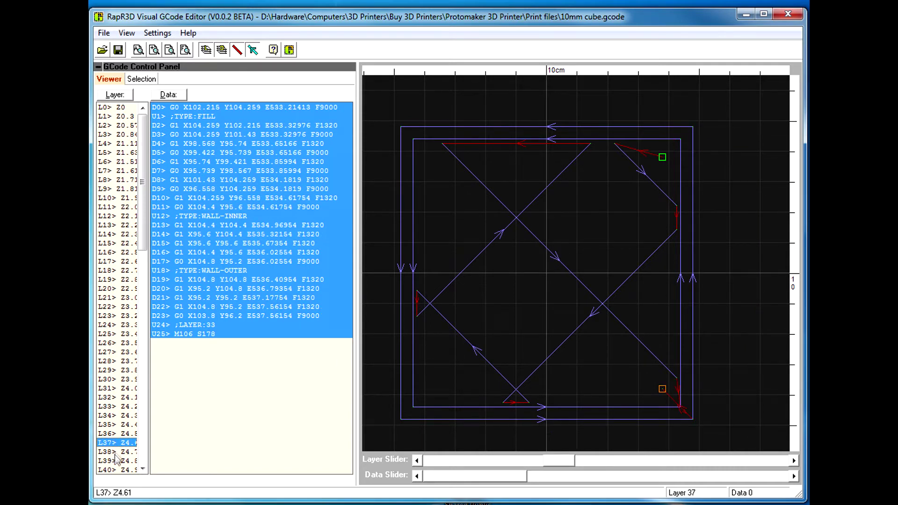
left_click(118, 452)
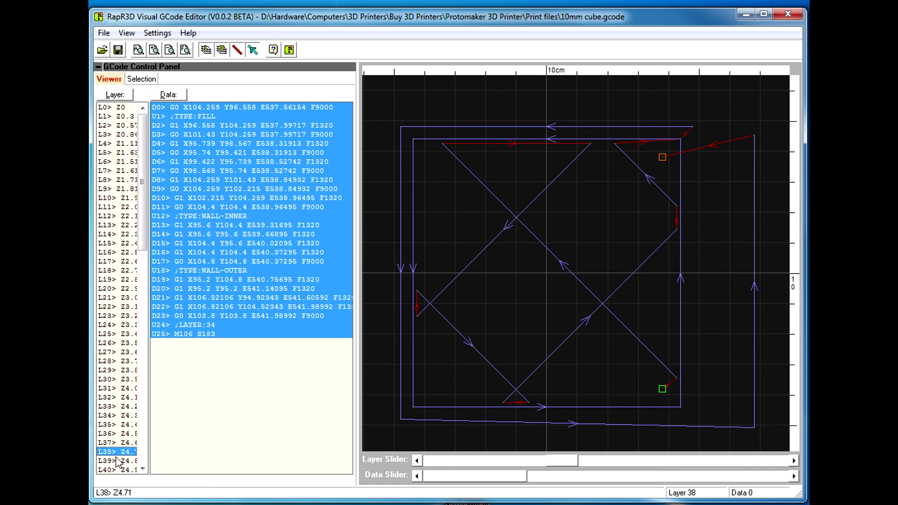
left_click(118, 461)
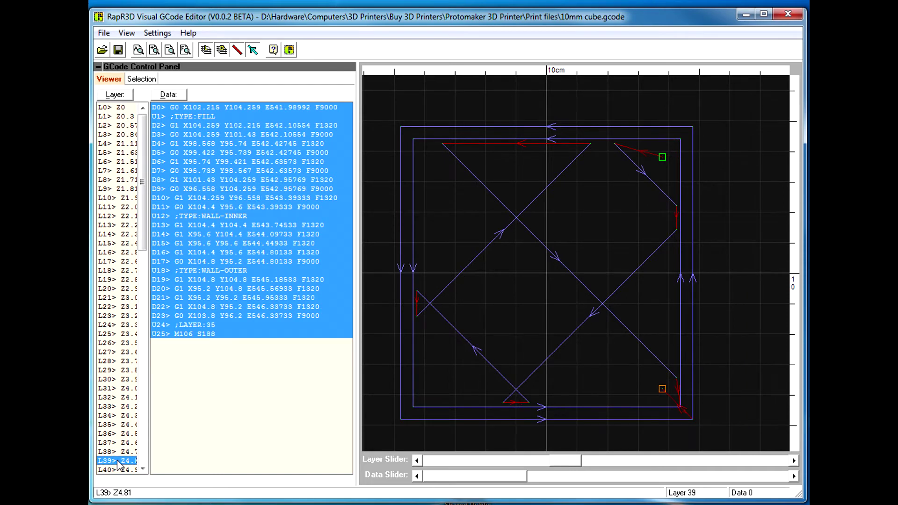
left_click(120, 451)
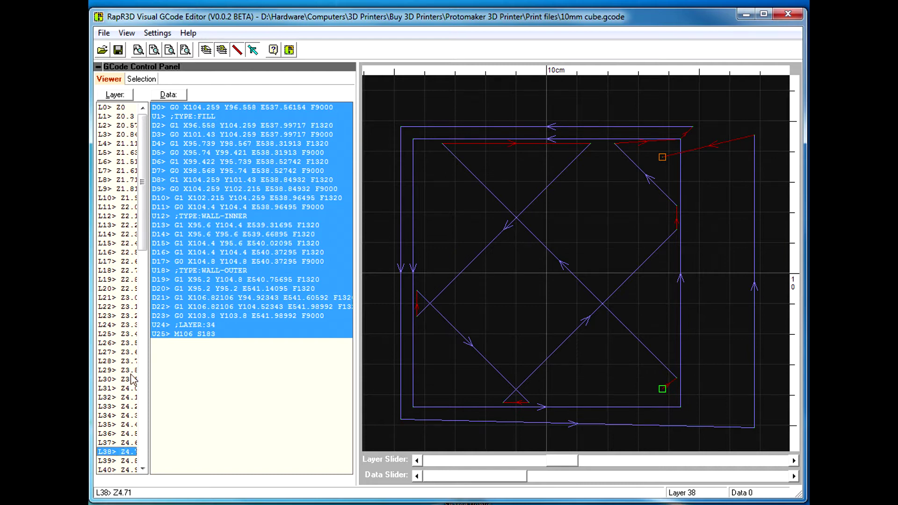
Fit the whole print area in view and examine where the edited layer L38 sits on the grid
left_click(105, 34)
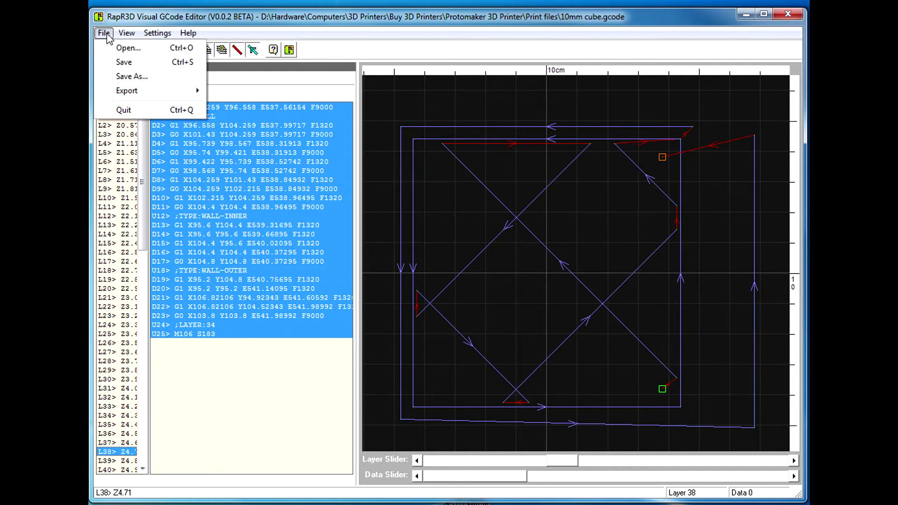
mouse_move(161, 95)
mouse_move(156, 29)
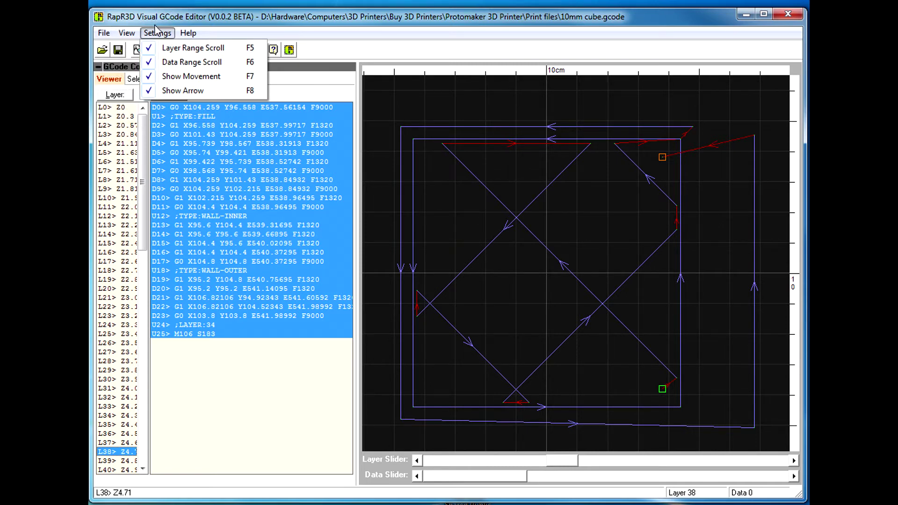
mouse_move(130, 39)
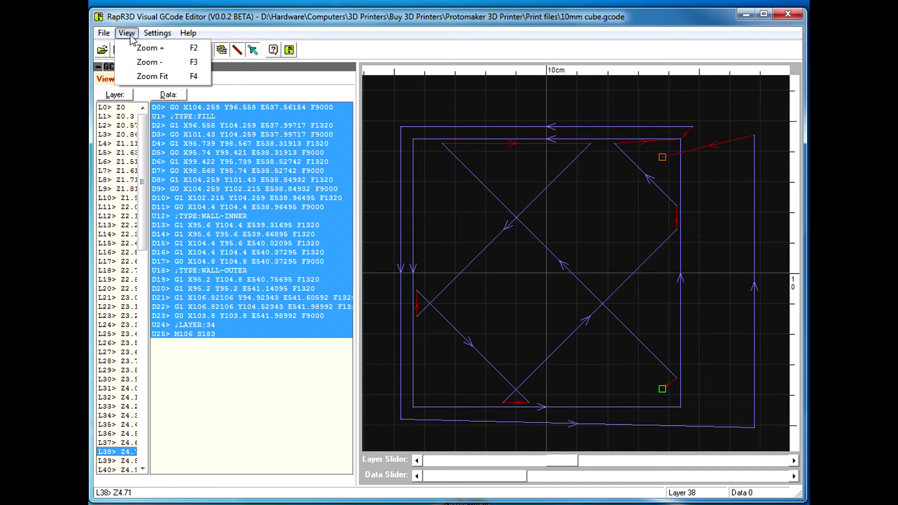
left_click(152, 77)
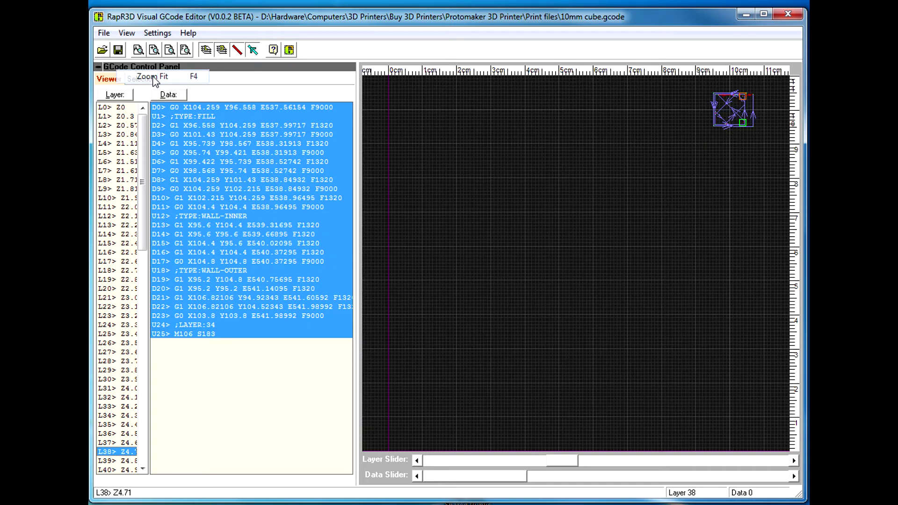
scroll(687, 216, "down", 4)
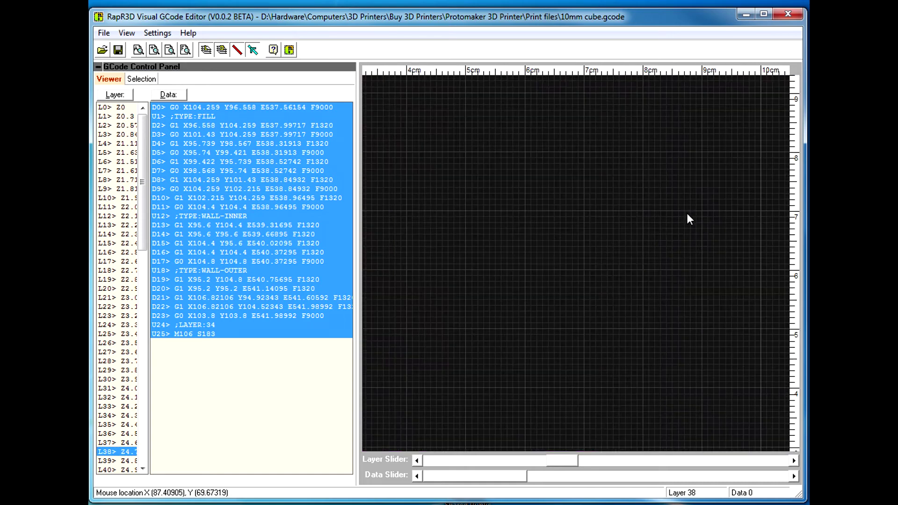
scroll(686, 217, "down", 3)
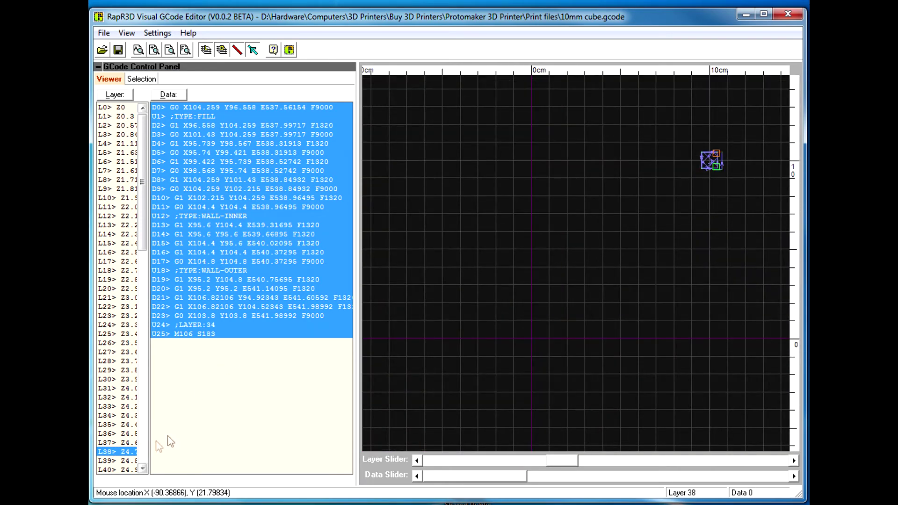
scroll(647, 366, "up", 2)
scroll(656, 355, "up", 1)
scroll(678, 271, "up", 3)
left_click_drag(609, 231, 550, 419)
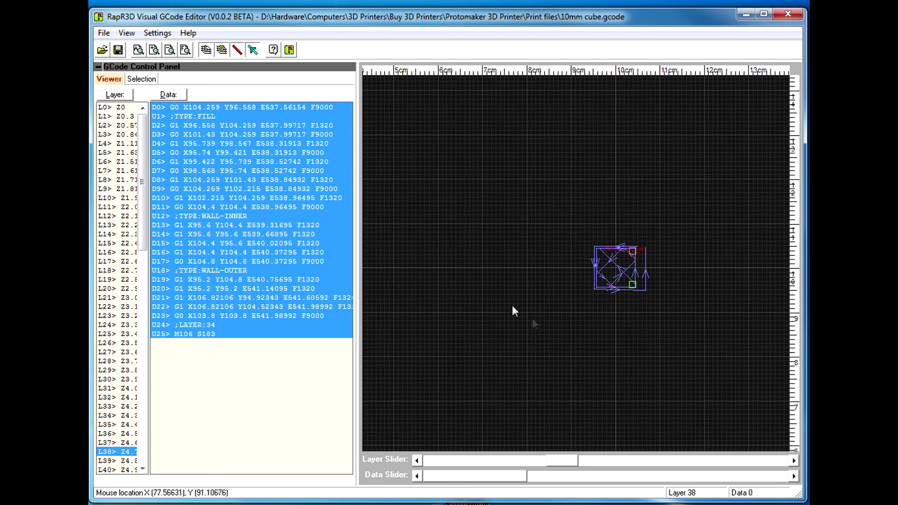
left_click_drag(535, 255, 485, 293)
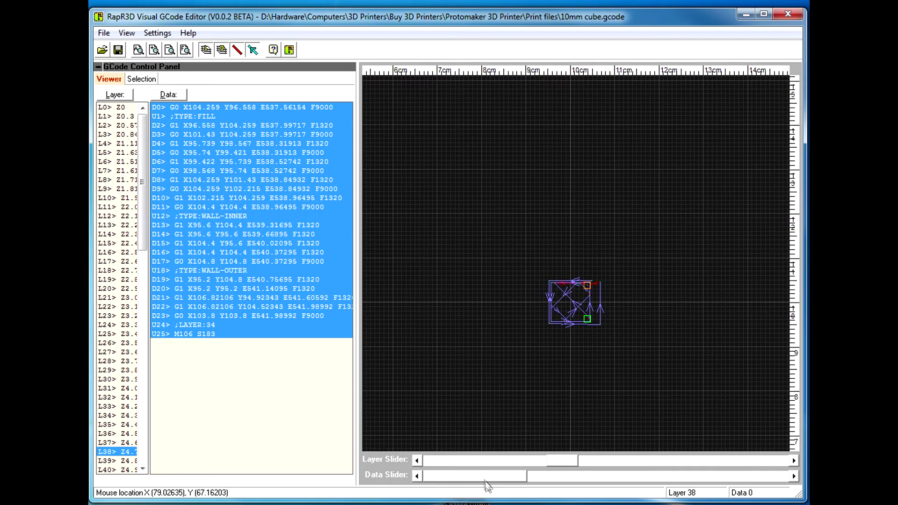
Examine single G-code lines of layer L39 one at a time, including D11, D10, D8 and D5
left_click_drag(527, 478, 774, 481)
left_click(130, 461)
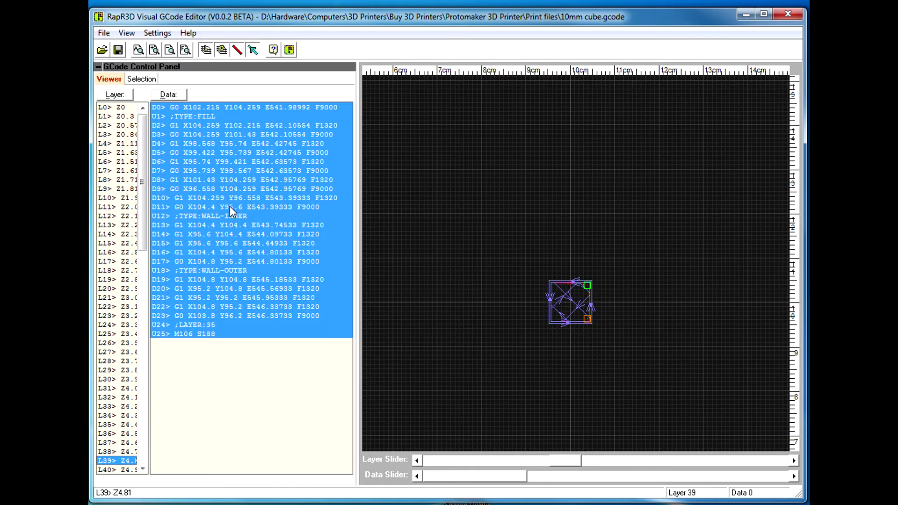
left_click(232, 207)
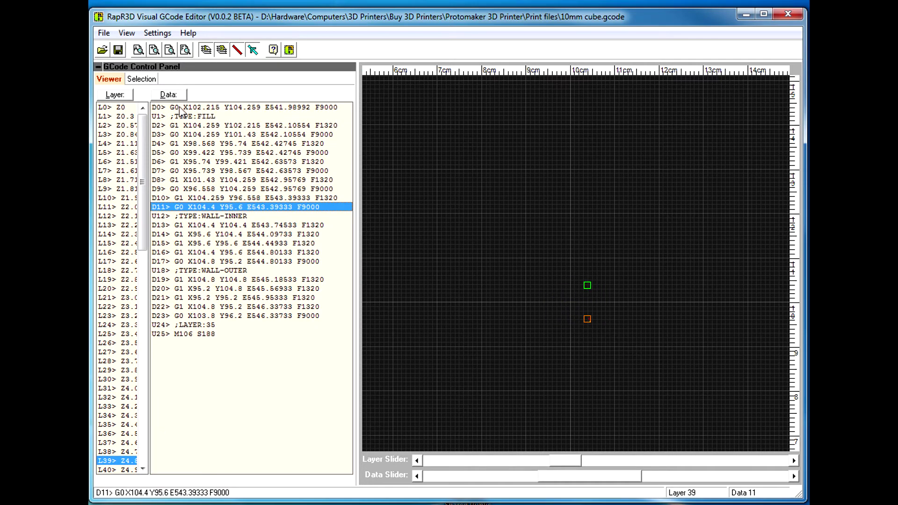
mouse_move(590, 471)
left_mouse_down()
mouse_move(655, 479)
mouse_move(501, 485)
mouse_move(742, 479)
mouse_move(418, 477)
mouse_move(642, 479)
mouse_move(623, 478)
left_mouse_up()
left_click(227, 280)
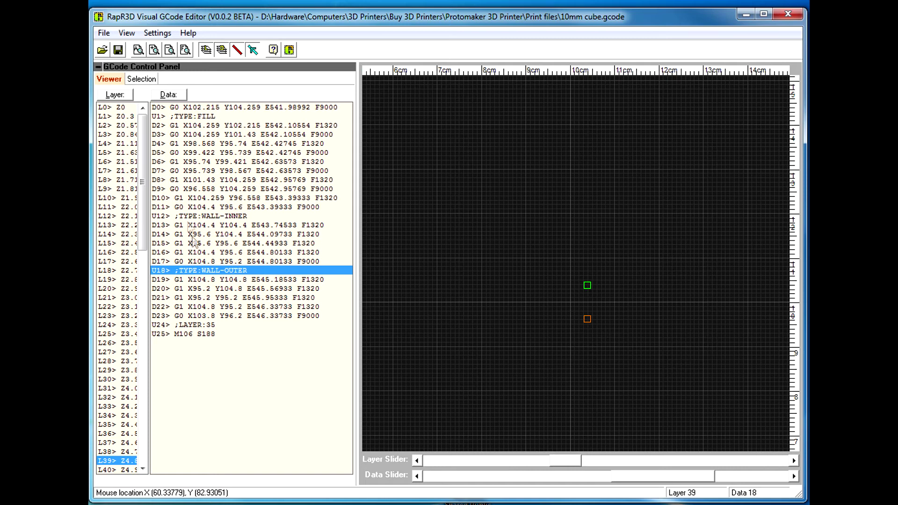
left_click(194, 226)
left_click(210, 197)
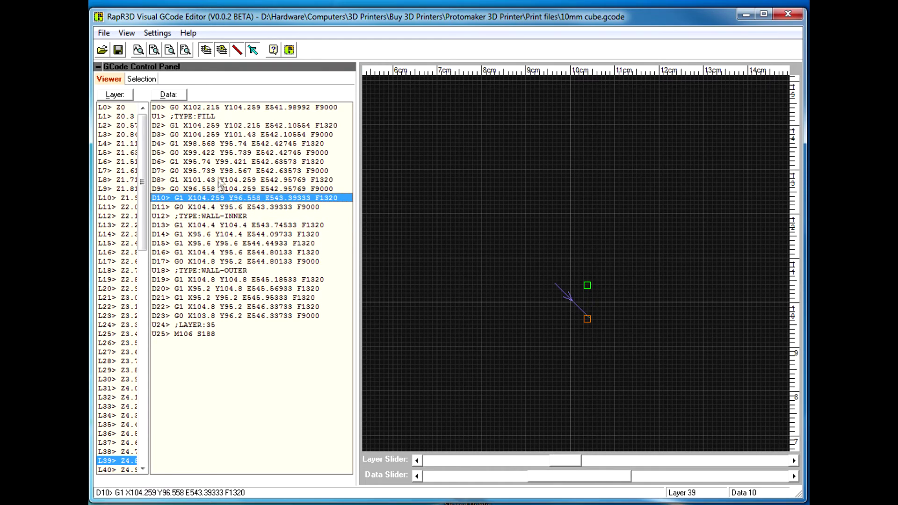
left_click(219, 181)
left_click(215, 155)
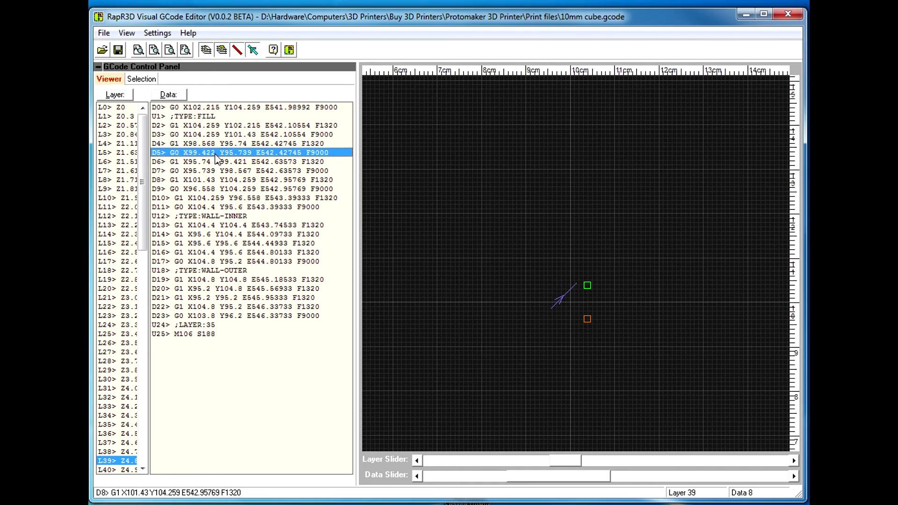
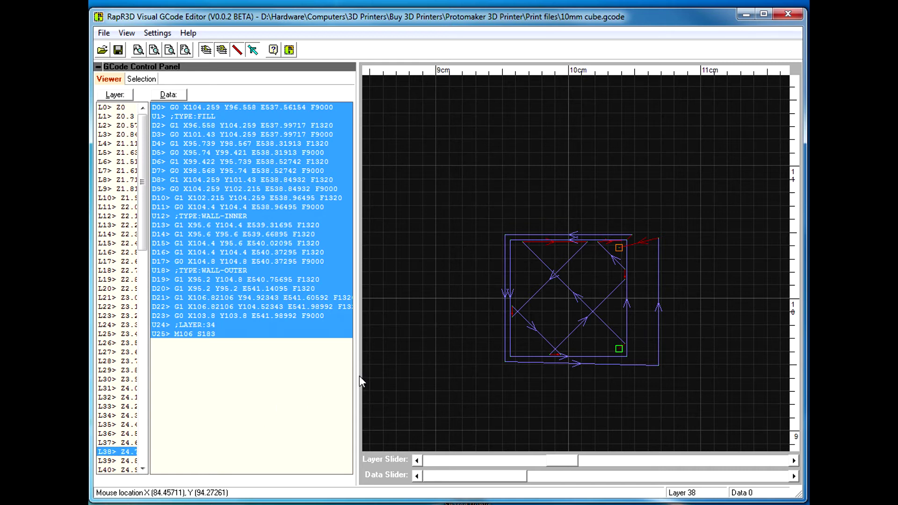
Widen the G-code control panel and view the final layers L101, L102 and L103
mouse_move(356, 375)
left_mouse_down()
mouse_move(460, 372)
mouse_move(371, 374)
left_mouse_up()
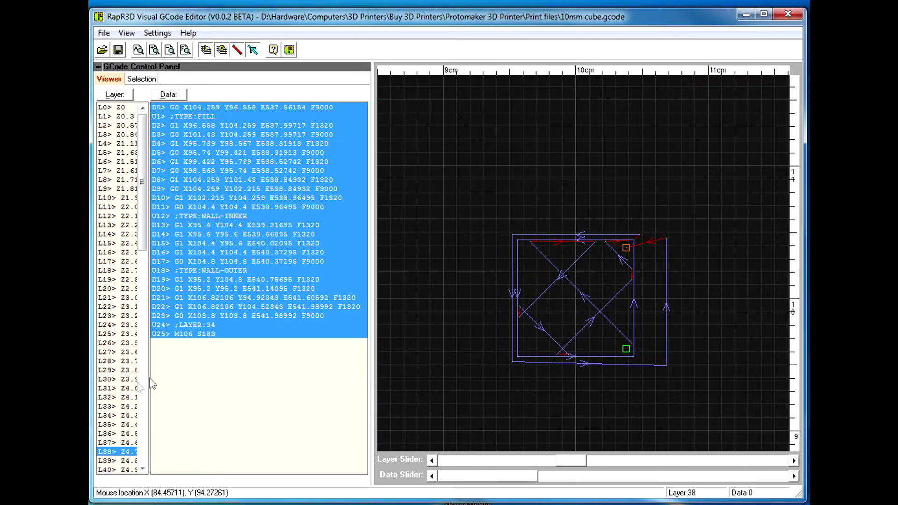
scroll(147, 393, "down", 20)
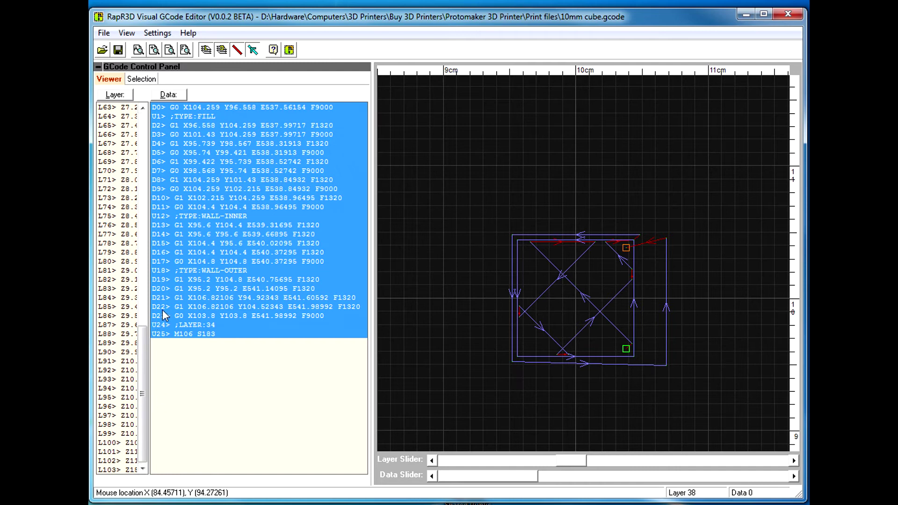
left_click(121, 470)
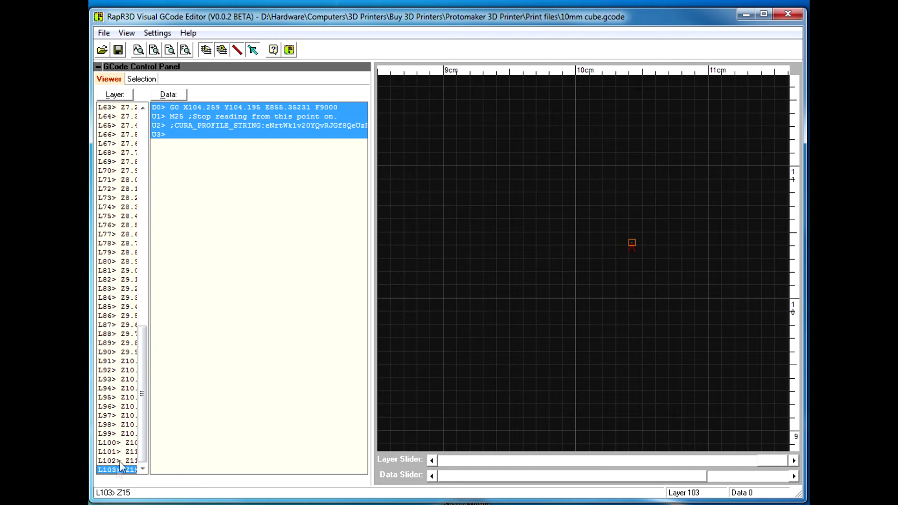
left_click(118, 461)
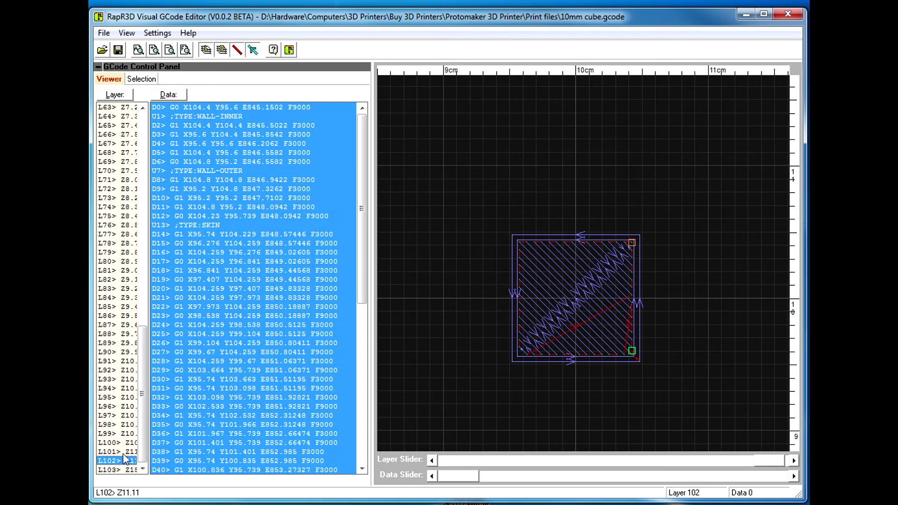
left_click(123, 452)
key("Down")
key("Down")
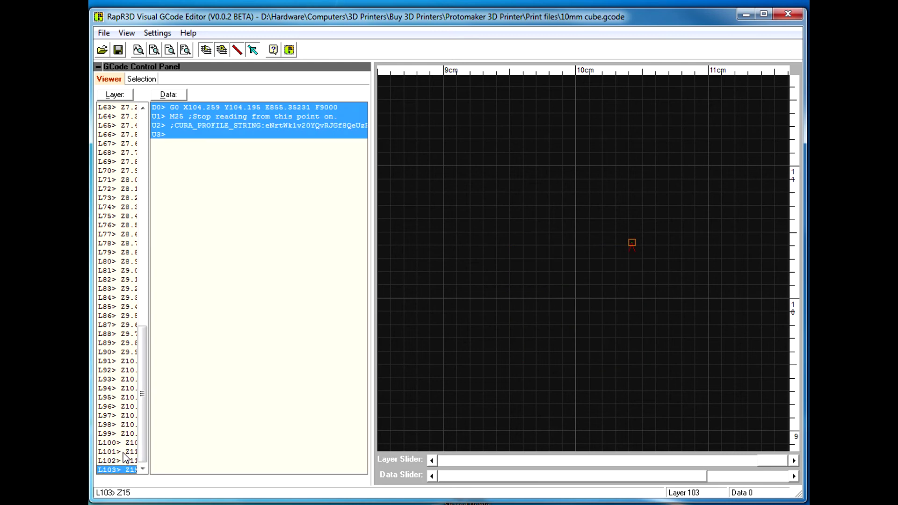
Select all points of layer L97 by inverting the empty selection, and move them about 0.49 mm in both X and Y
key("Up")
key("Up")
key("Up")
key("Up")
key("Up")
key("Up")
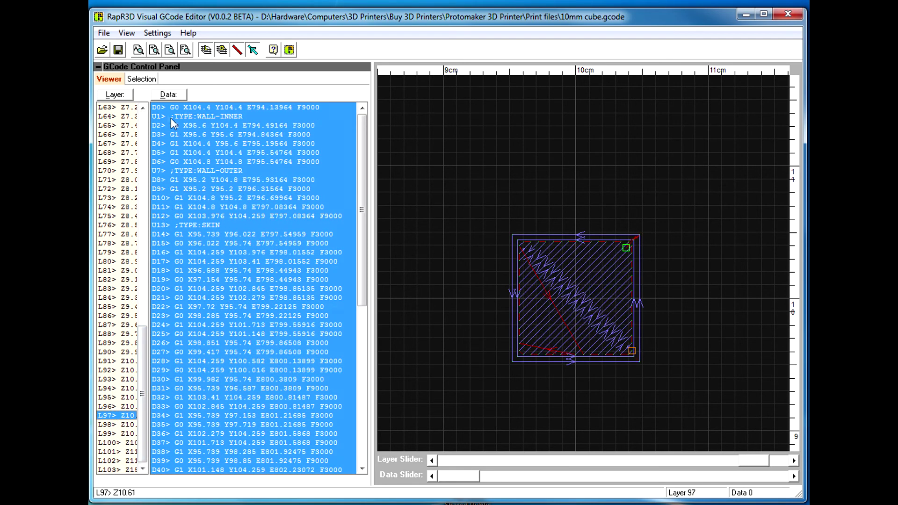
left_click(144, 79)
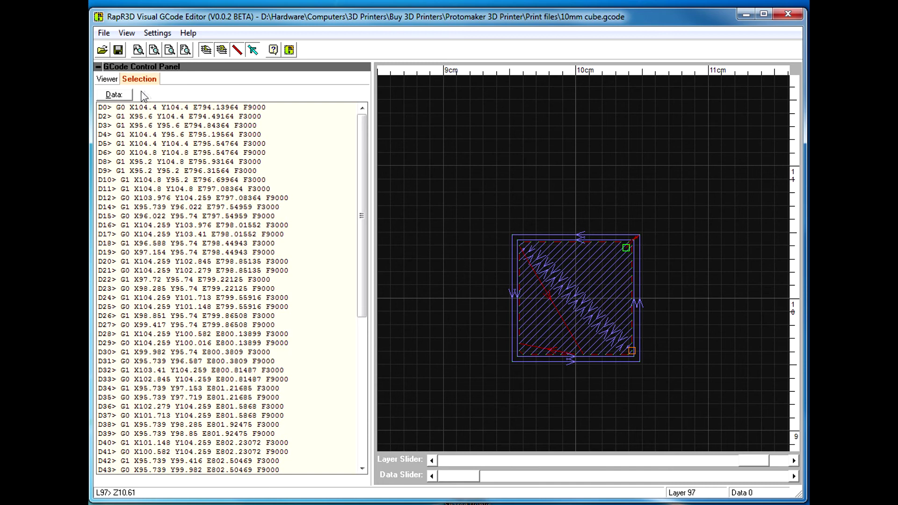
left_click(125, 94)
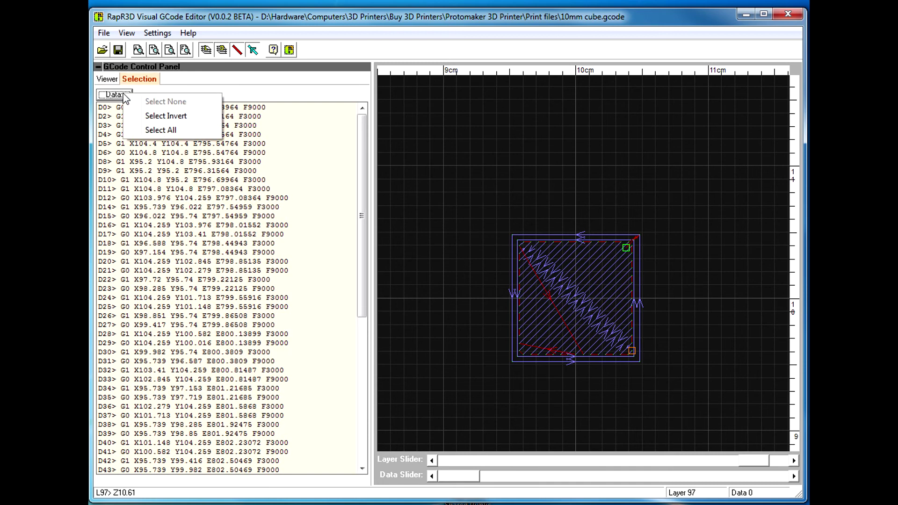
left_click(166, 117)
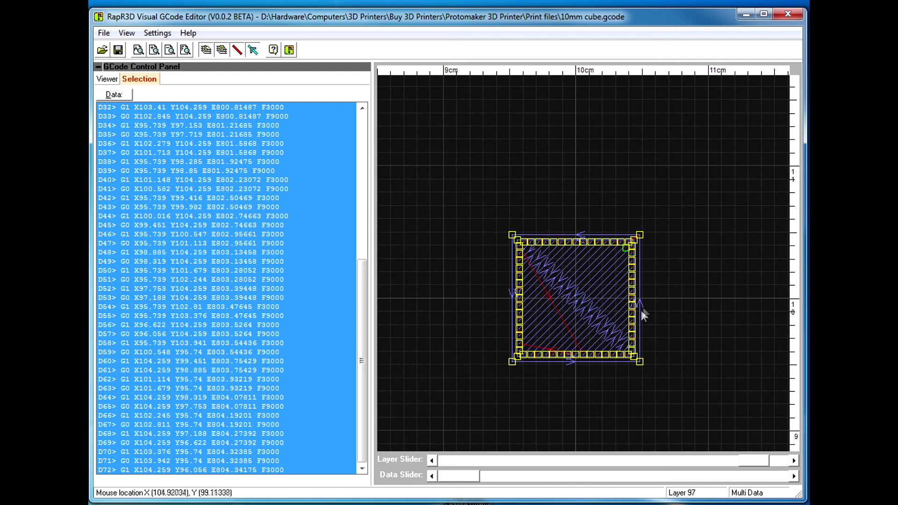
left_click_drag(632, 295, 727, 226)
Select the D27–D28 skin line on layer L97 and move it diagonally so its outer end is at about X106.97 Y103.68
scroll(691, 284, "up", 3)
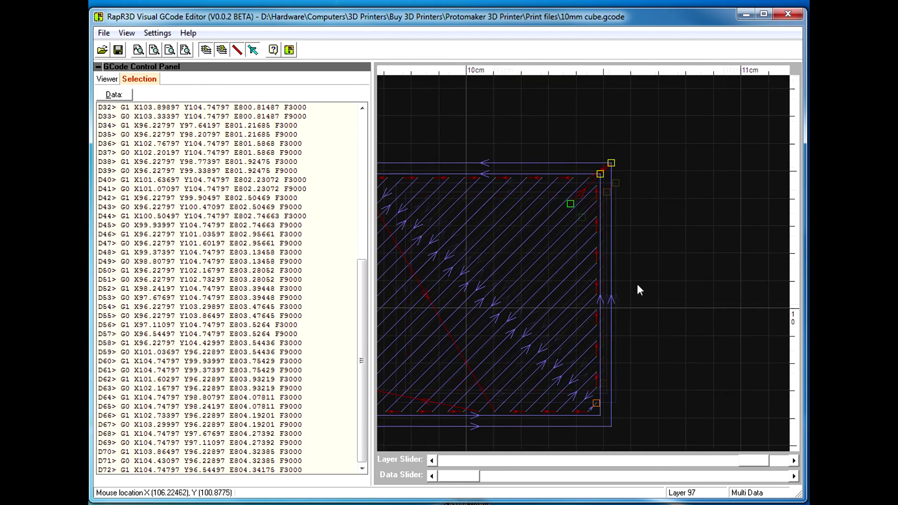
left_click(575, 290)
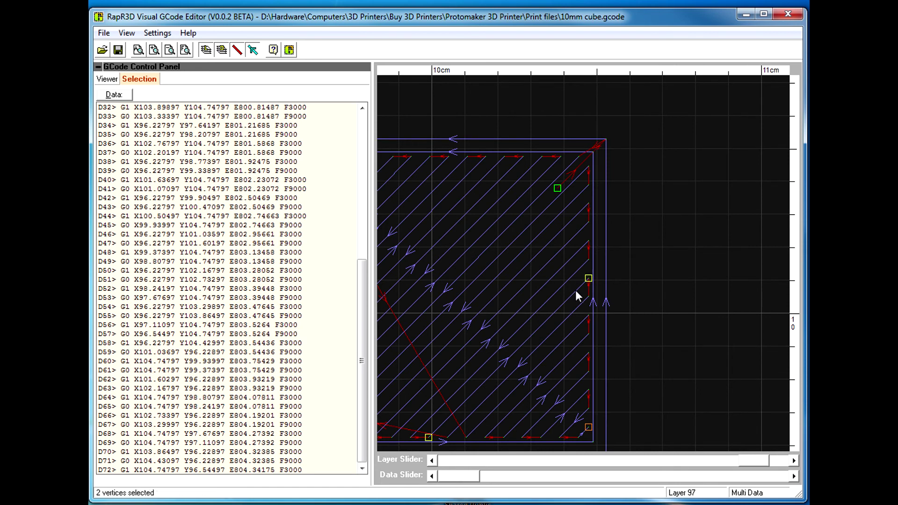
left_click_drag(588, 277, 663, 190)
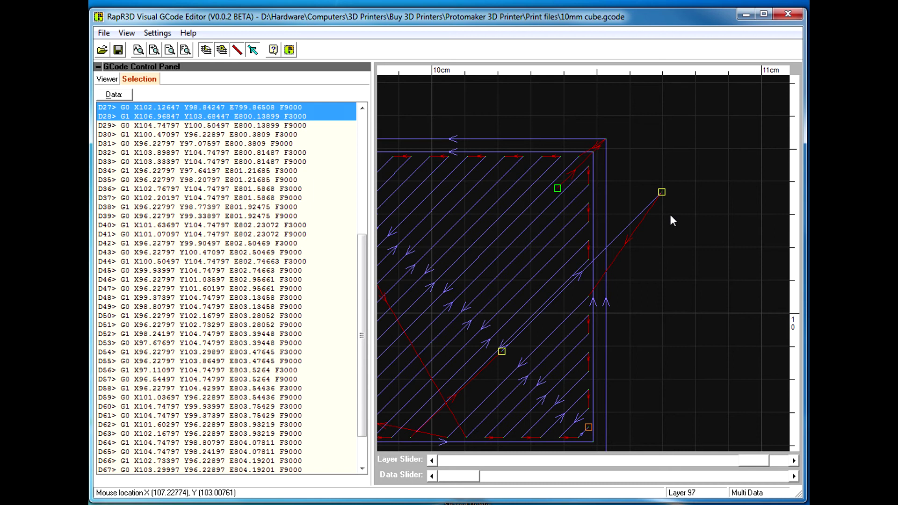
Open the editor's version and author information
left_click(290, 50)
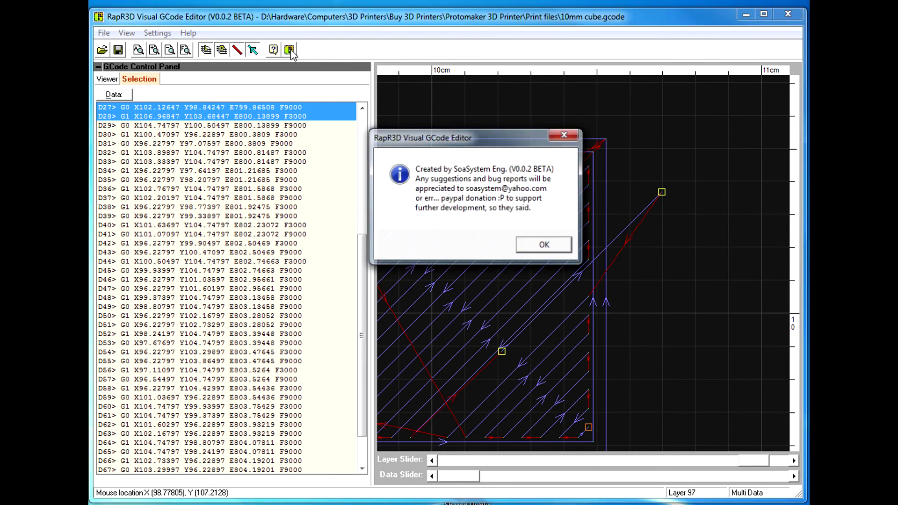